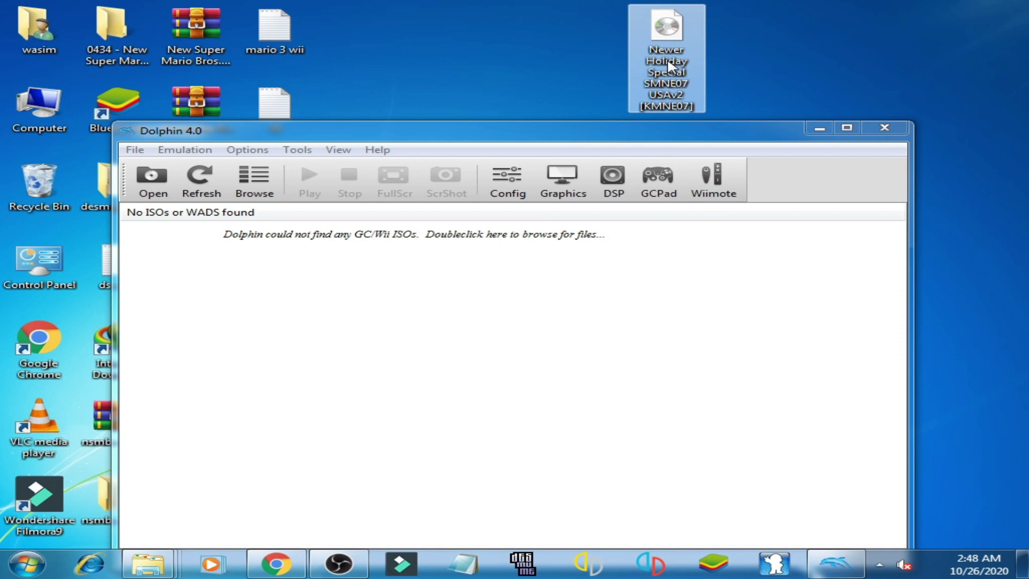
# Shift the Newer Holiday Special disc image on the desktop and reposition the Dolphin window
pyautogui.moveTo(669, 65); pyautogui.dragTo(512, 67)
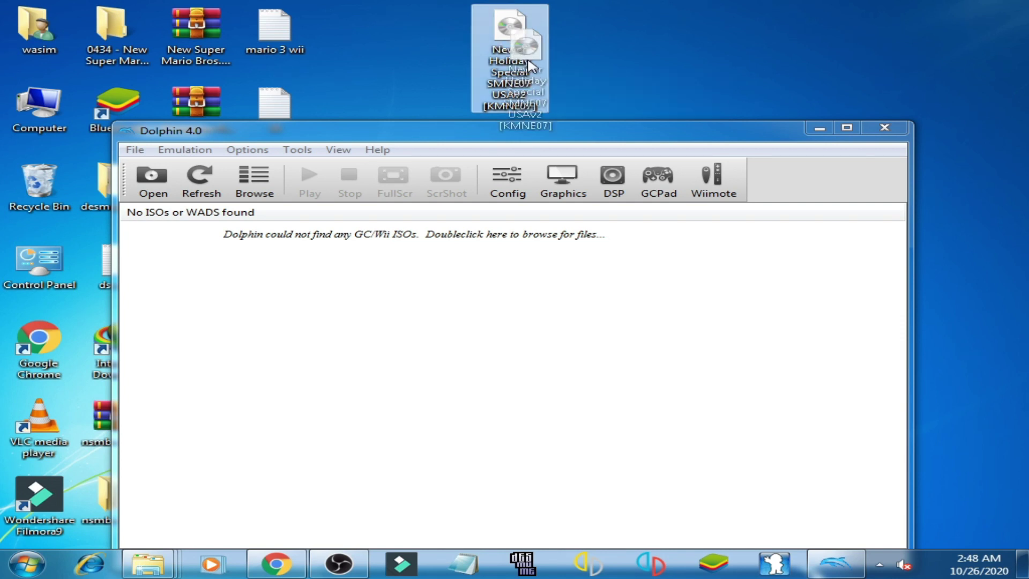
pyautogui.moveTo(518, 59); pyautogui.dragTo(598, 60)
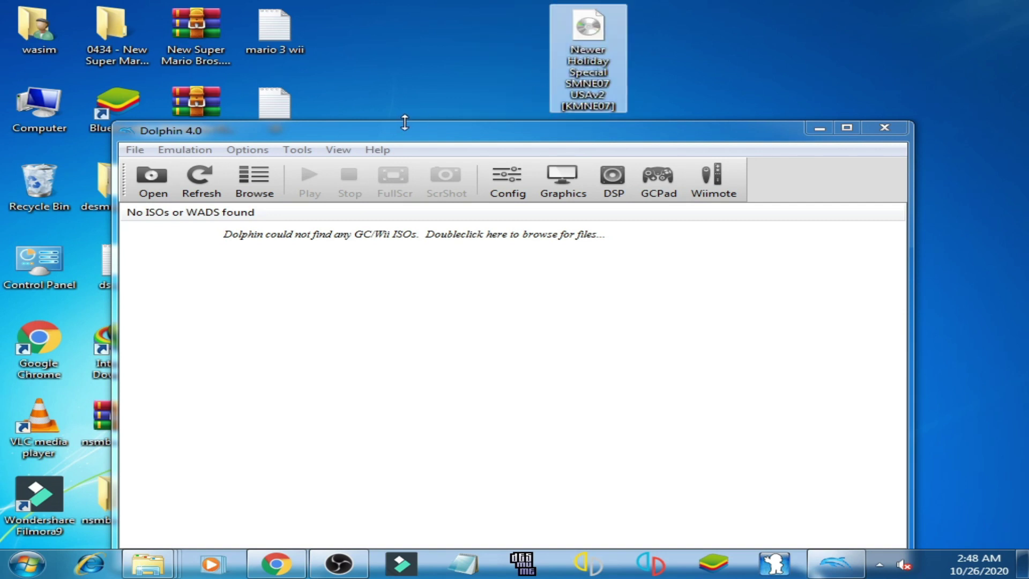
pyautogui.moveTo(394, 134); pyautogui.dragTo(443, 77)
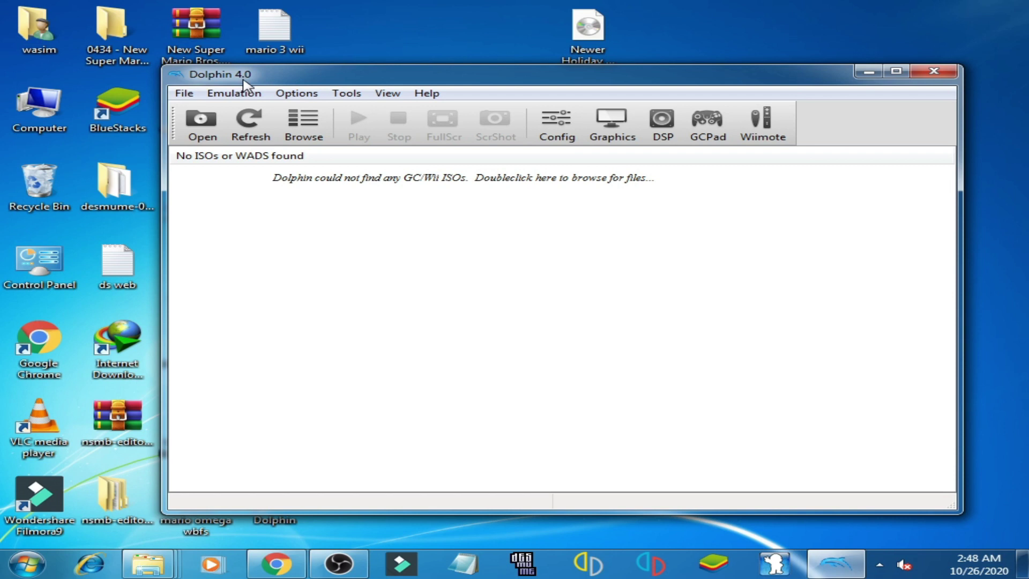
pyautogui.moveTo(283, 82); pyautogui.dragTo(231, 94)
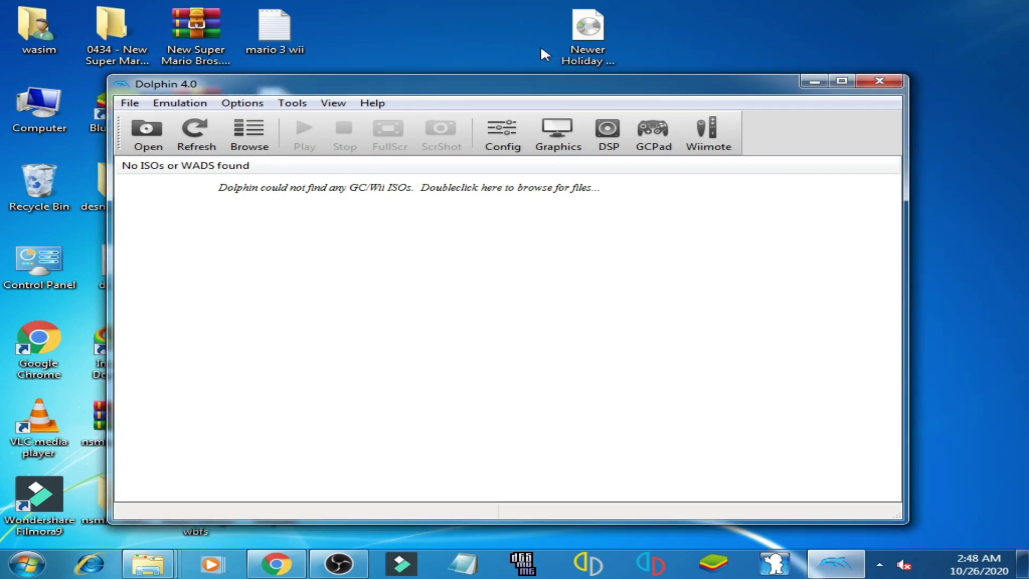
# Pick the Desktop in Browse For Folder as Dolphin's game directory
pyautogui.click(254, 143)
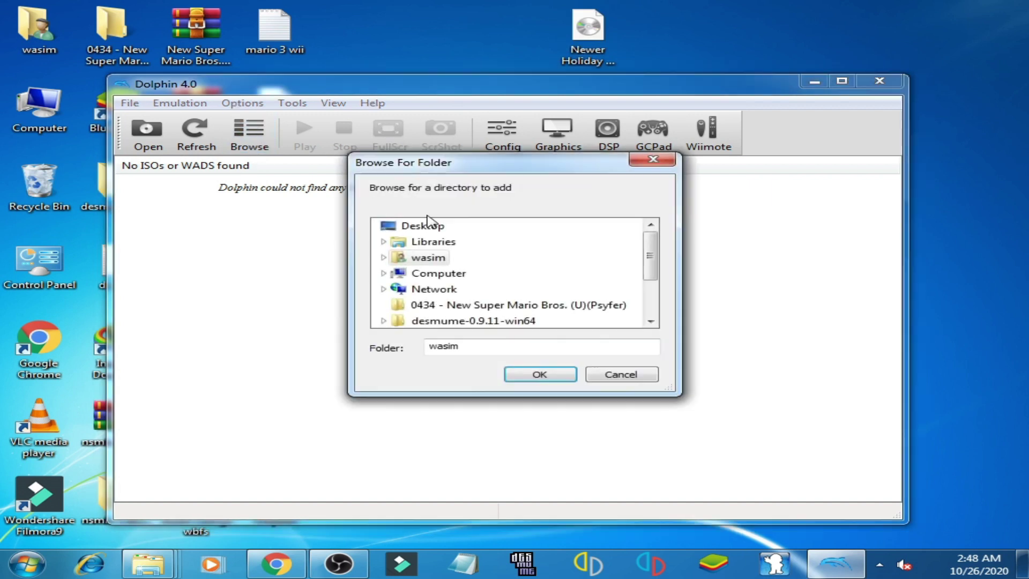
pyautogui.click(424, 225)
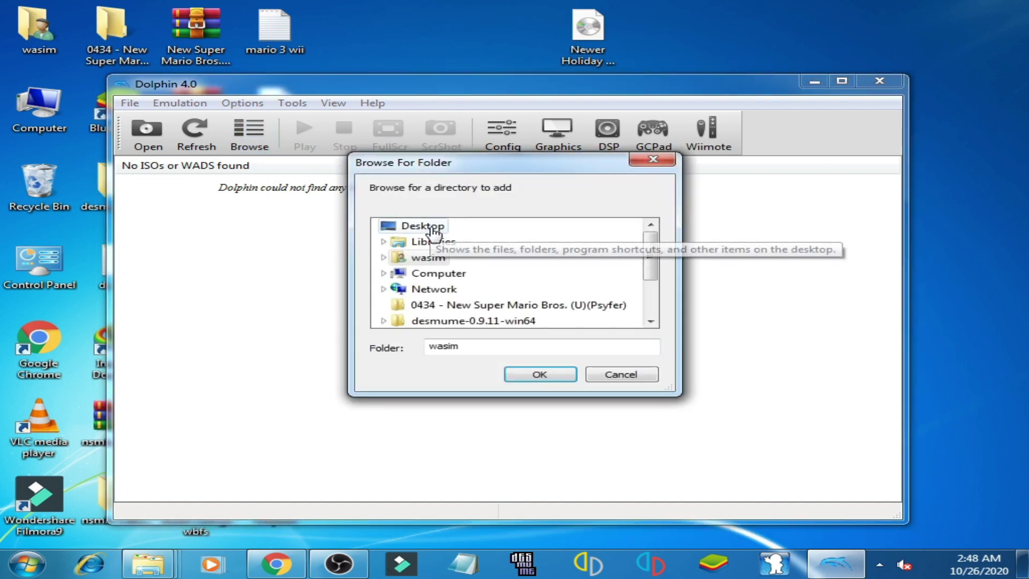
pyautogui.click(547, 379)
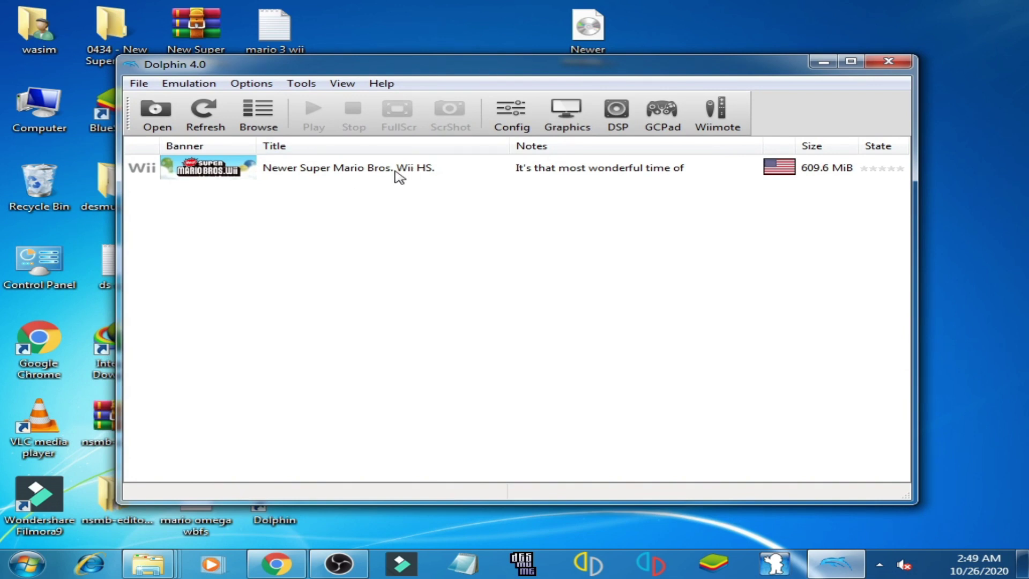
pyautogui.doubleClick(396, 175)
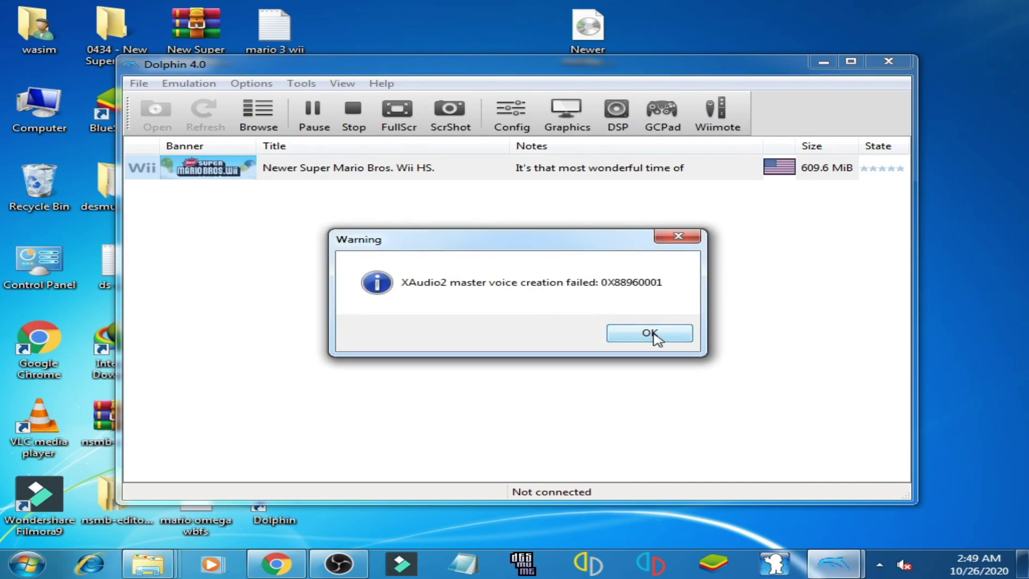
pyautogui.click(650, 333)
pyautogui.click(613, 335)
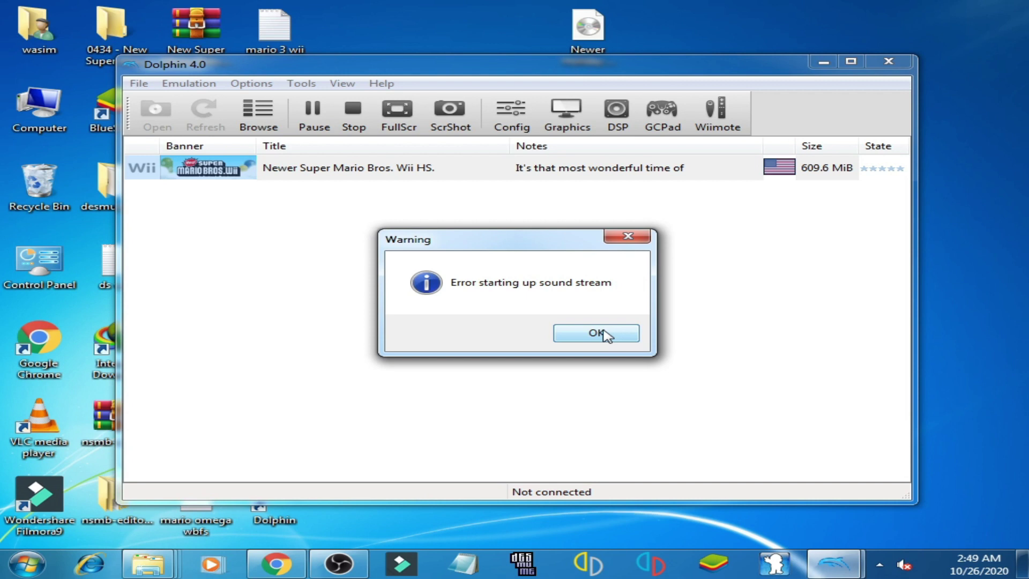
pyautogui.click(605, 334)
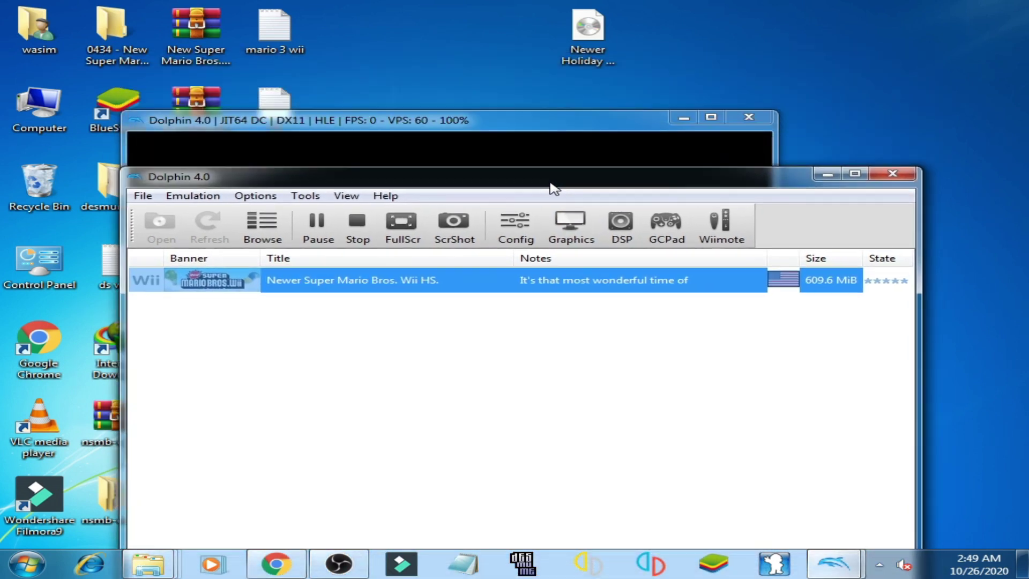
pyautogui.moveTo(544, 76); pyautogui.dragTo(505, 168)
pyautogui.click(529, 126)
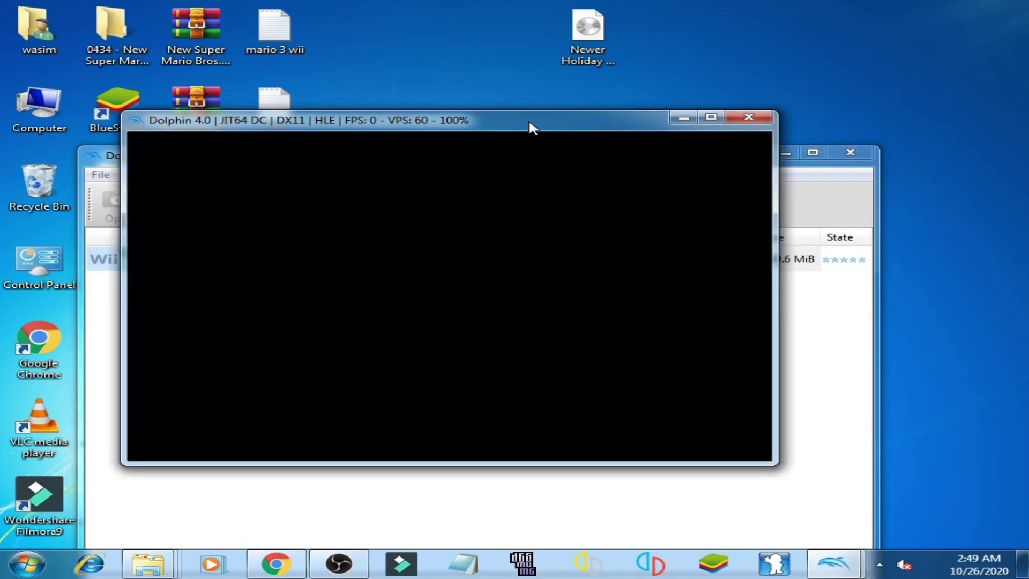
pyautogui.moveTo(522, 129); pyautogui.dragTo(527, 170)
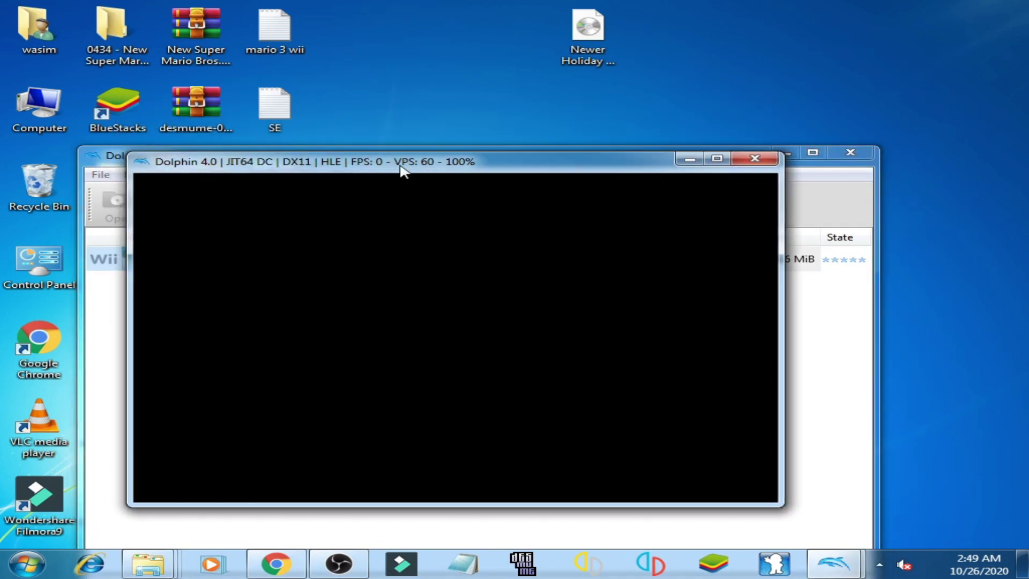
pyautogui.moveTo(488, 167)
pyautogui.mouseDown()
pyautogui.moveTo(525, 207)
pyautogui.moveTo(534, 135)
pyautogui.mouseUp()
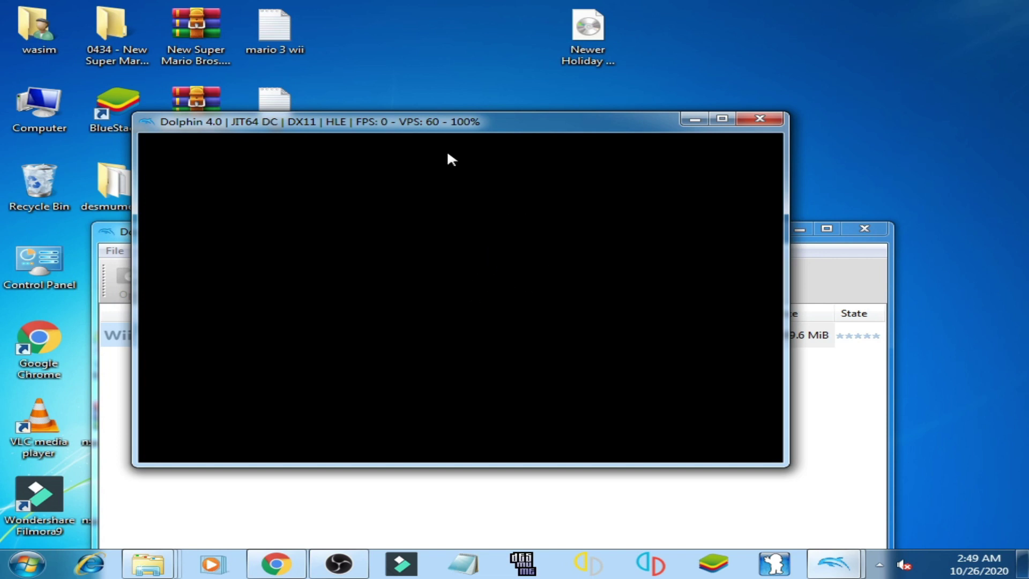
pyautogui.moveTo(457, 129); pyautogui.dragTo(473, 161)
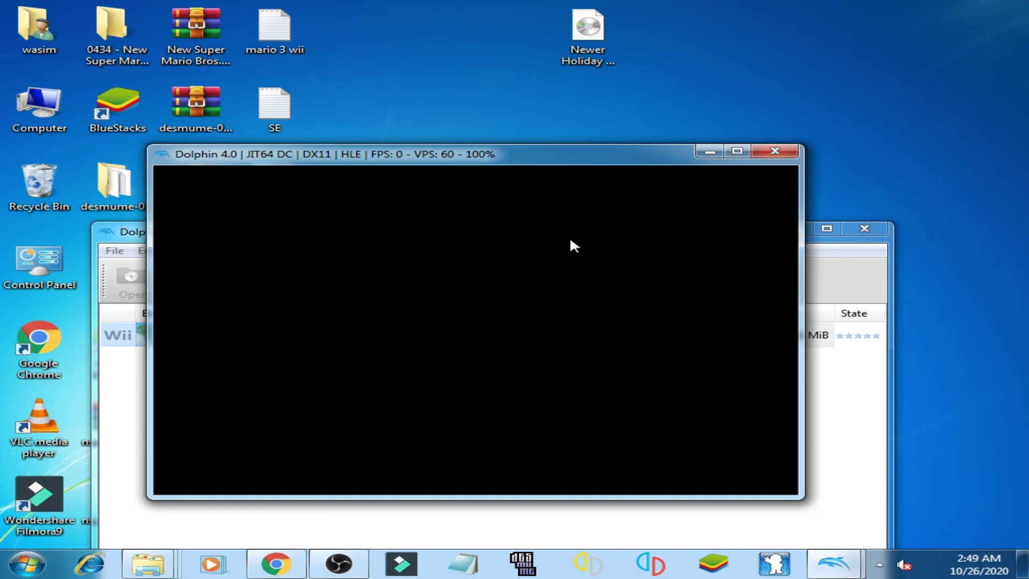
pyautogui.click(776, 151)
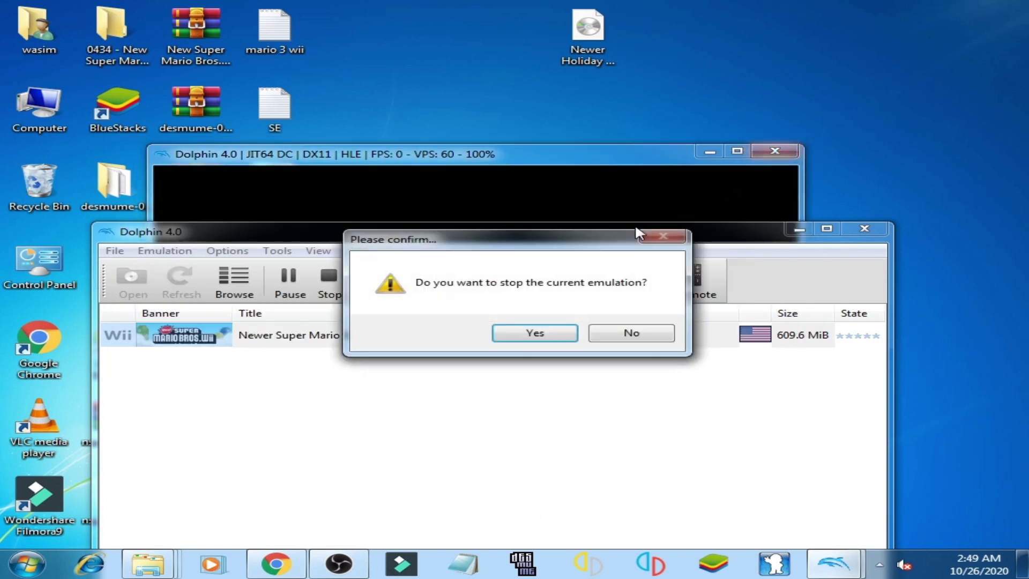
pyautogui.click(533, 330)
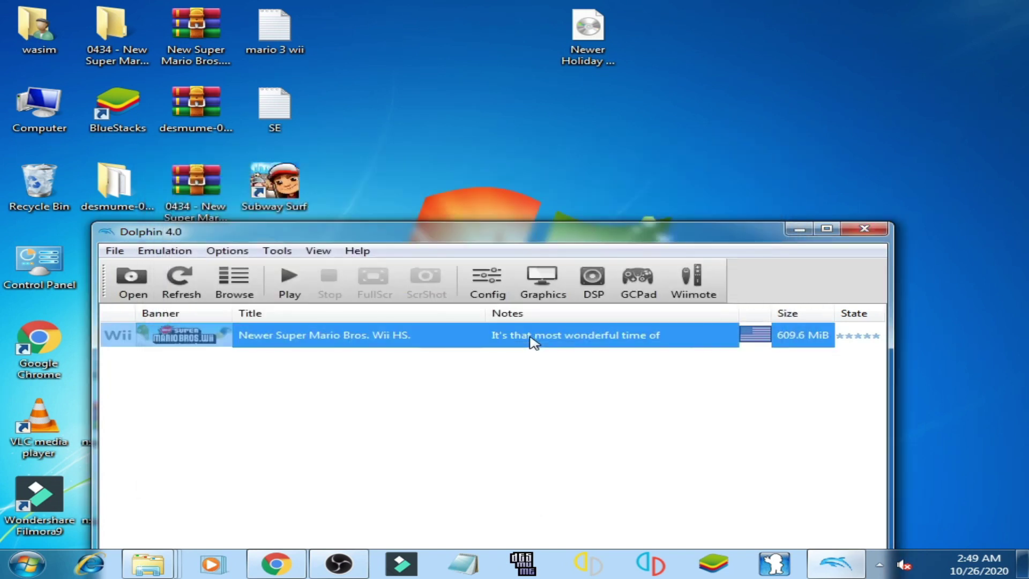
pyautogui.moveTo(481, 233); pyautogui.dragTo(486, 125)
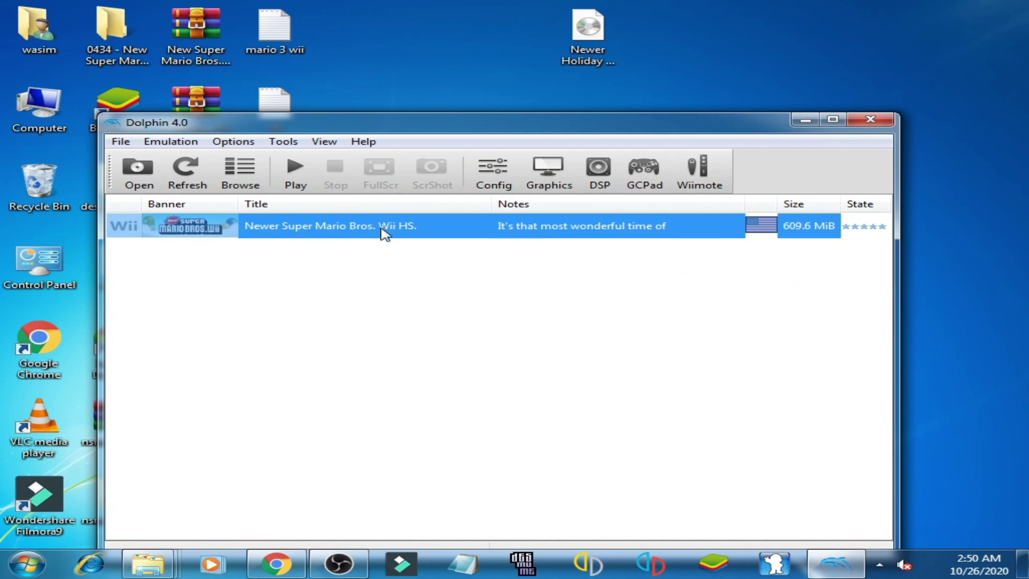
# Compress the Newer Super Mario Bros. Wii HS ISO under its suggested name
pyautogui.rightClick(383, 232)
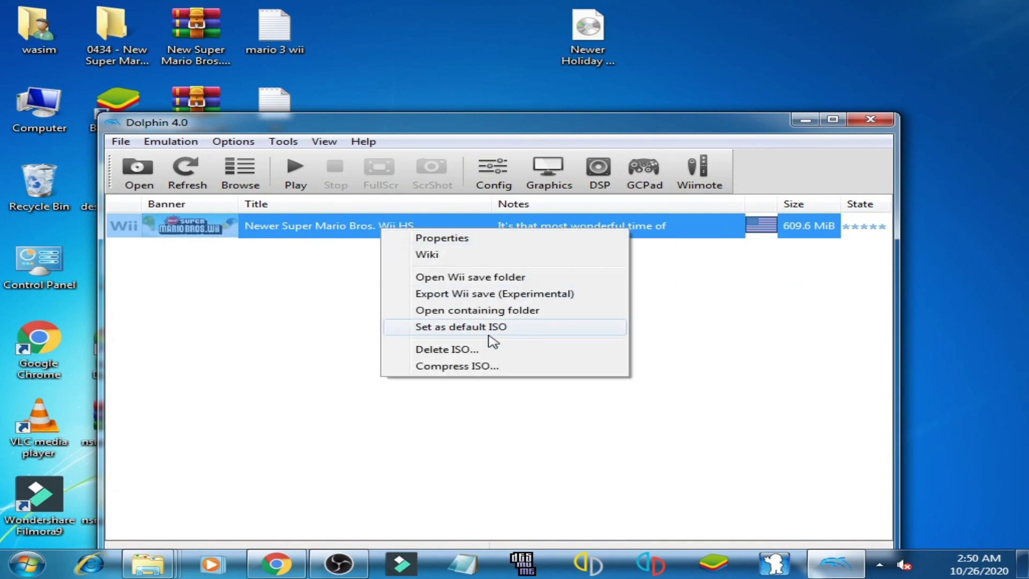
pyautogui.click(472, 371)
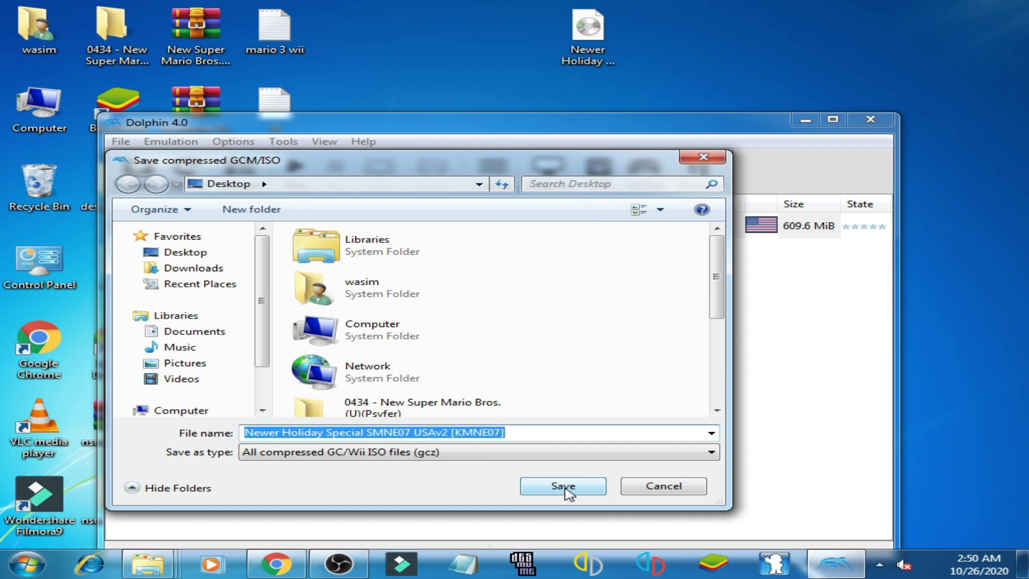
pyautogui.click(568, 493)
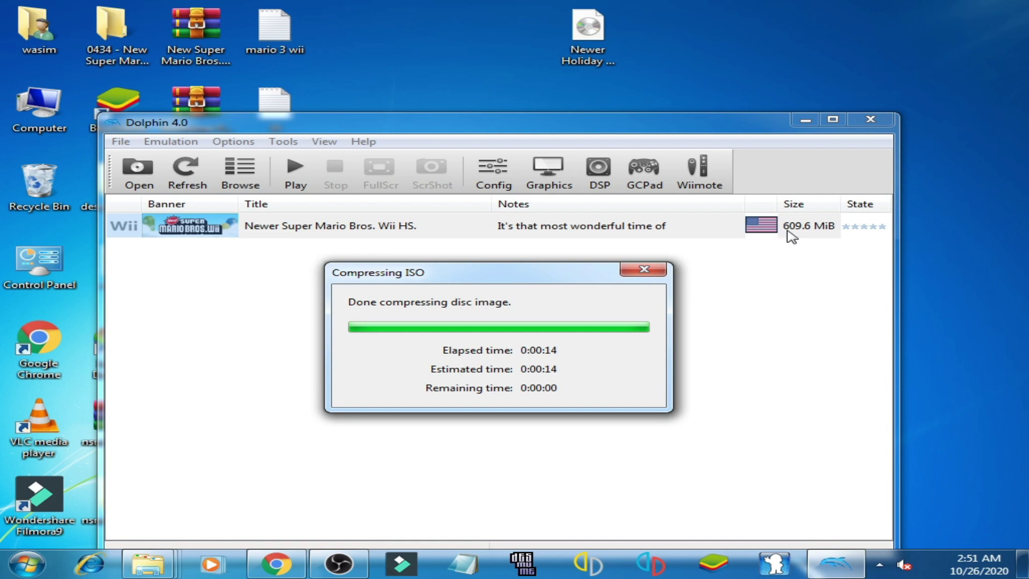
pyautogui.click(656, 269)
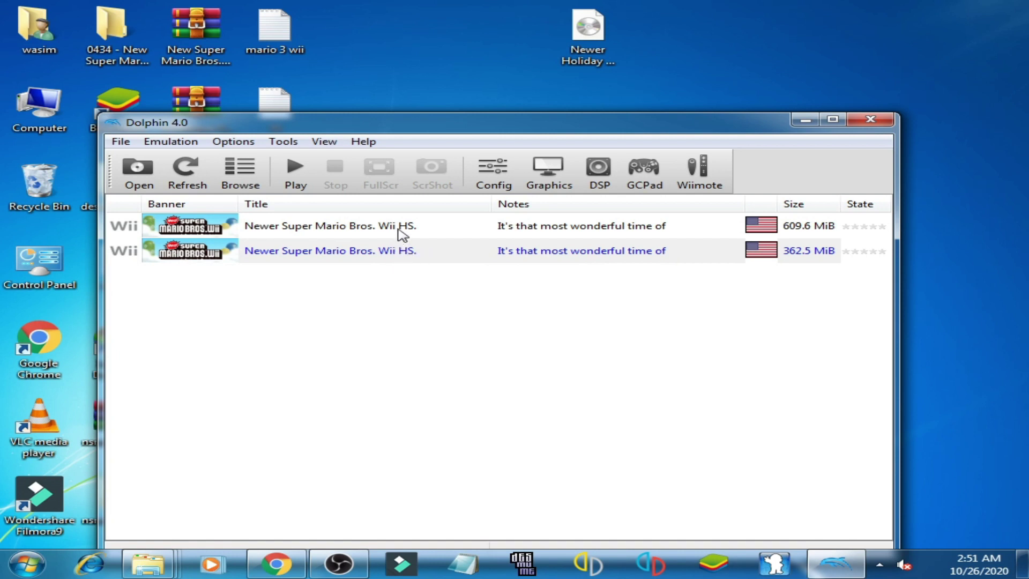
# Delete the 609.6 MiB original ISO and select the remaining 362.5 MiB entry
pyautogui.click(400, 232)
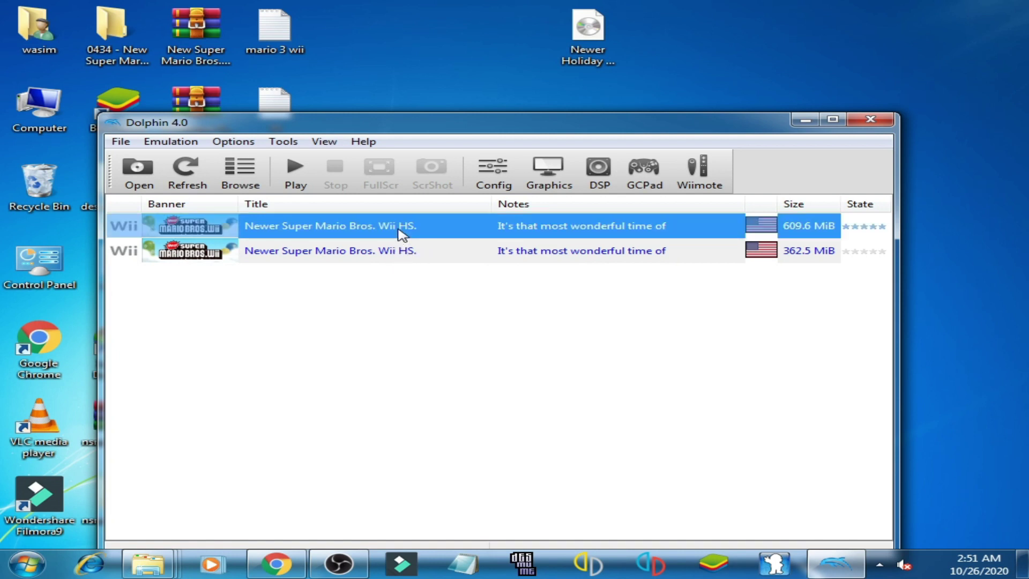
pyautogui.rightClick(400, 232)
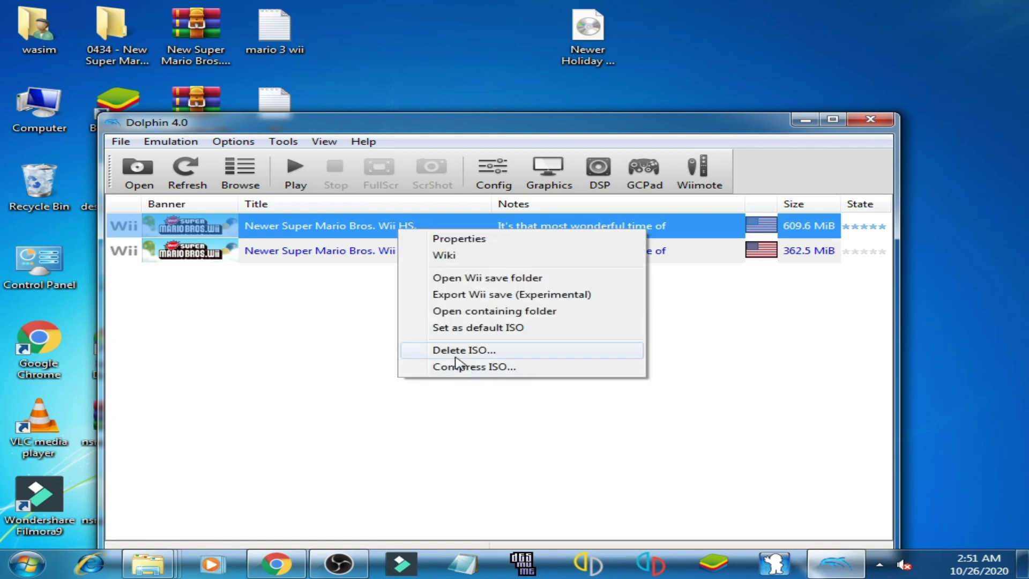
pyautogui.click(481, 352)
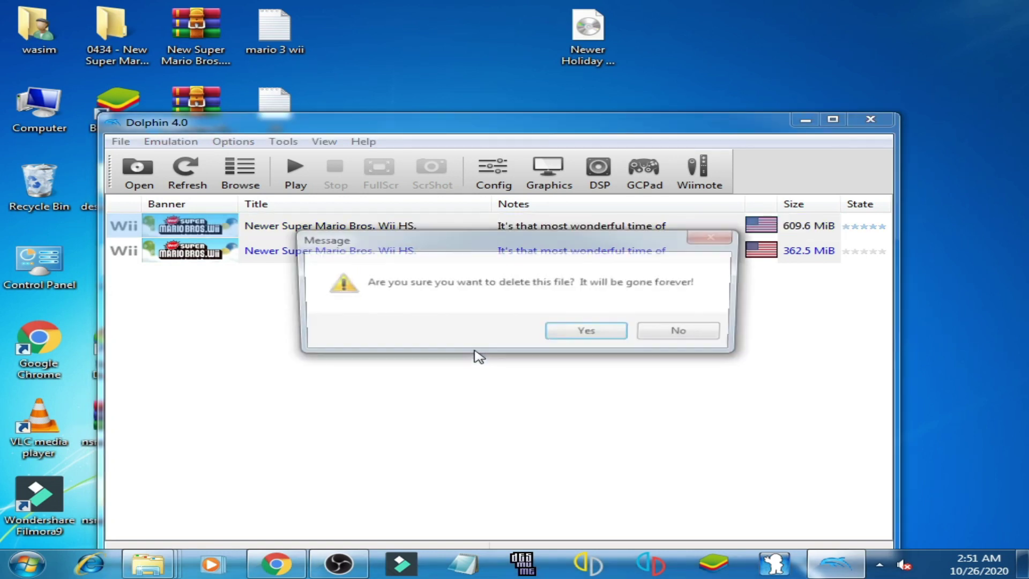
pyautogui.click(591, 334)
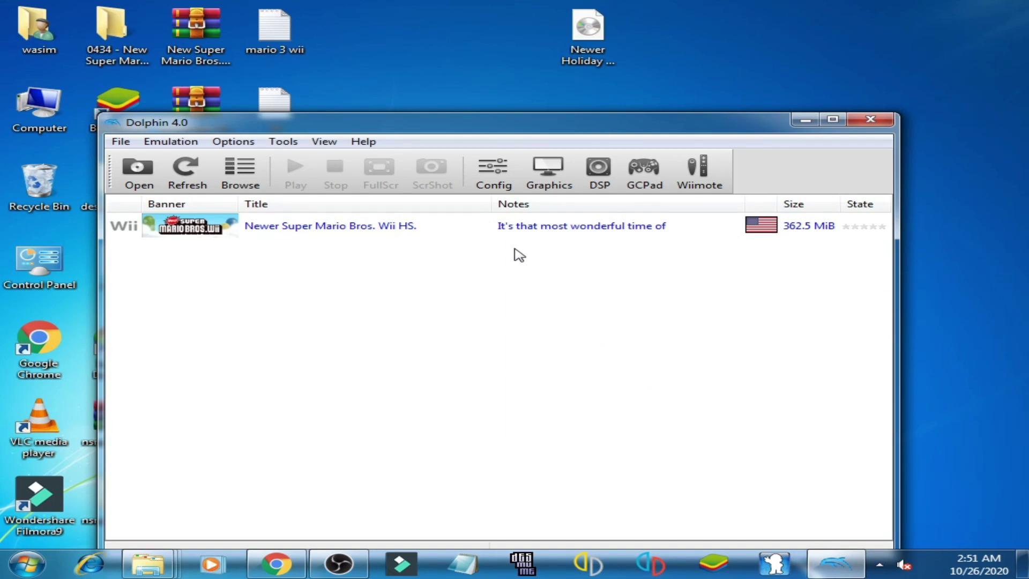
pyautogui.click(514, 232)
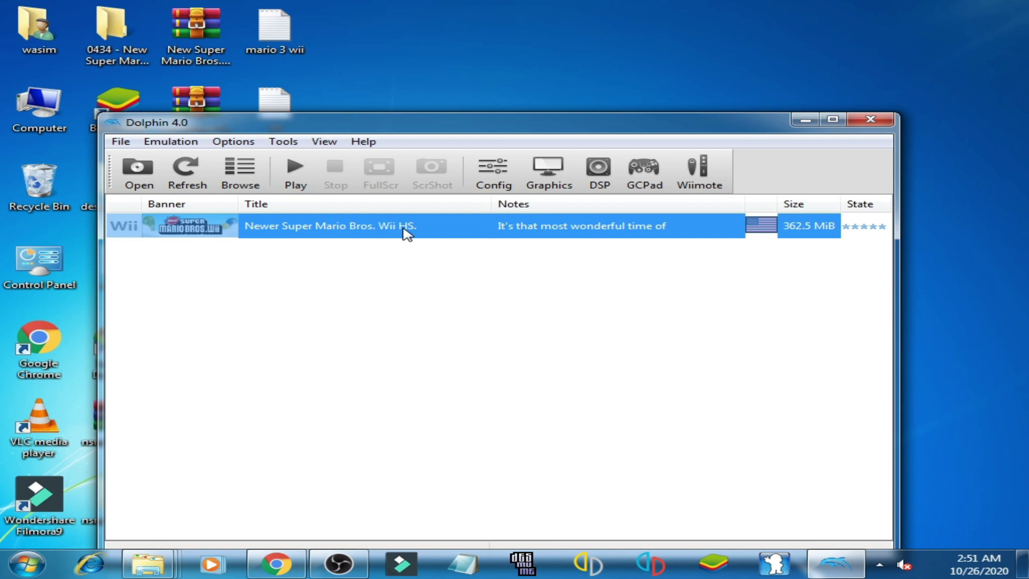
# Launch the compressed game, dismiss three XAudio2 warnings, and close the crashed Dolphin.exe
pyautogui.doubleClick(404, 231)
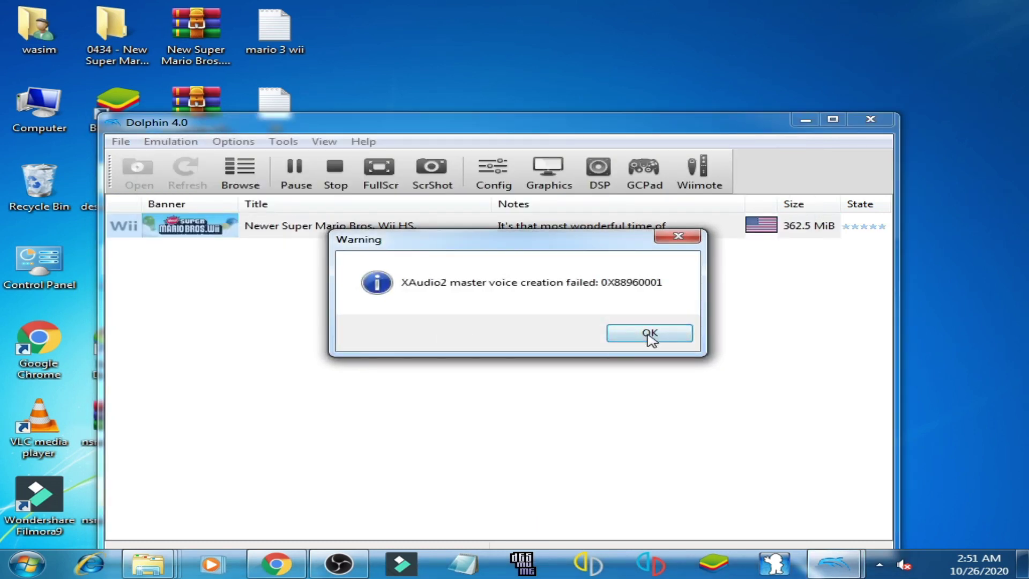
pyautogui.click(649, 335)
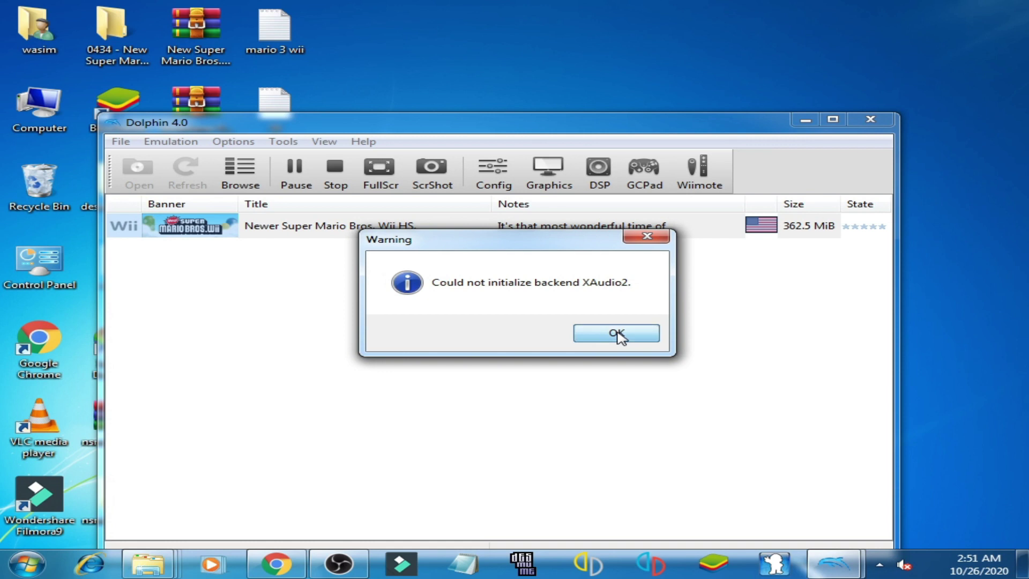
pyautogui.click(618, 335)
pyautogui.click(615, 335)
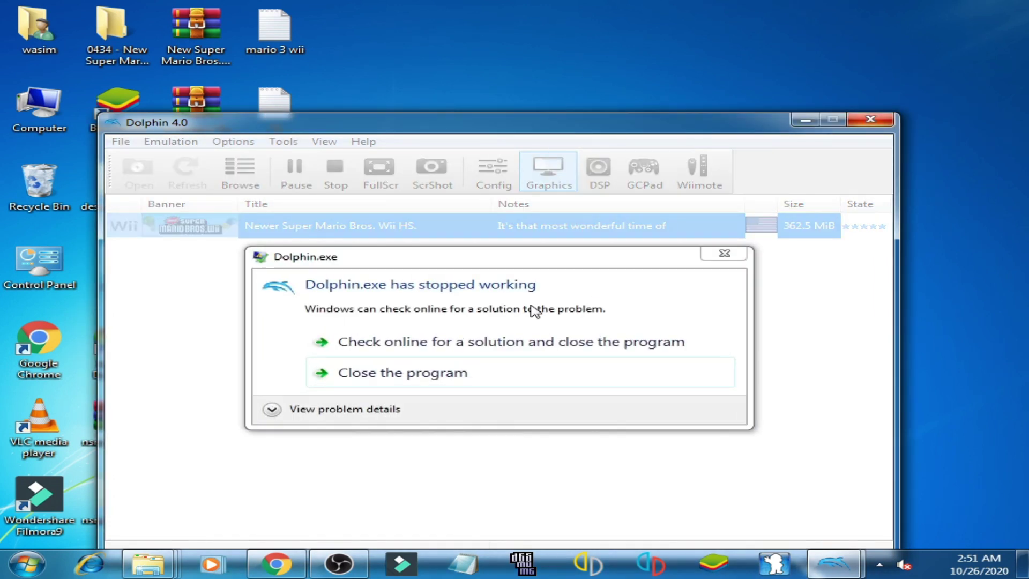
pyautogui.click(432, 380)
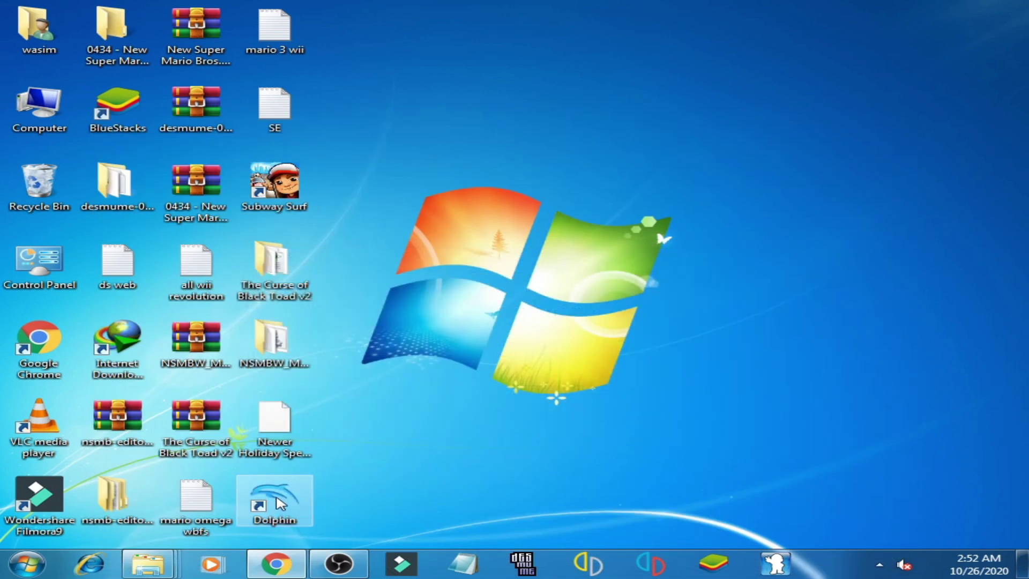
# Restart Dolphin, launch the compressed game, and dismiss the XAudio2 and sound stream warnings
pyautogui.doubleClick(280, 504)
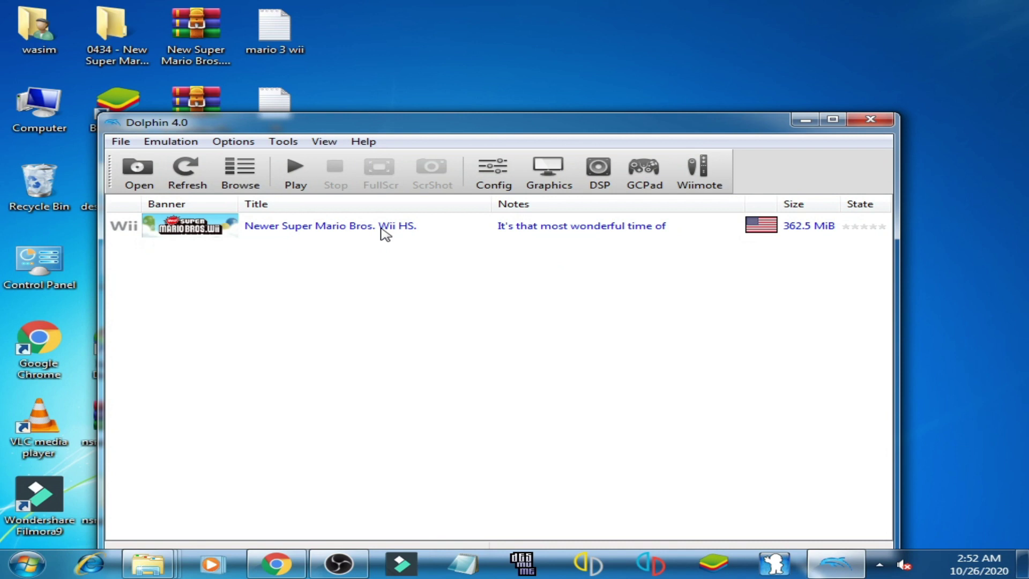
pyautogui.doubleClick(383, 233)
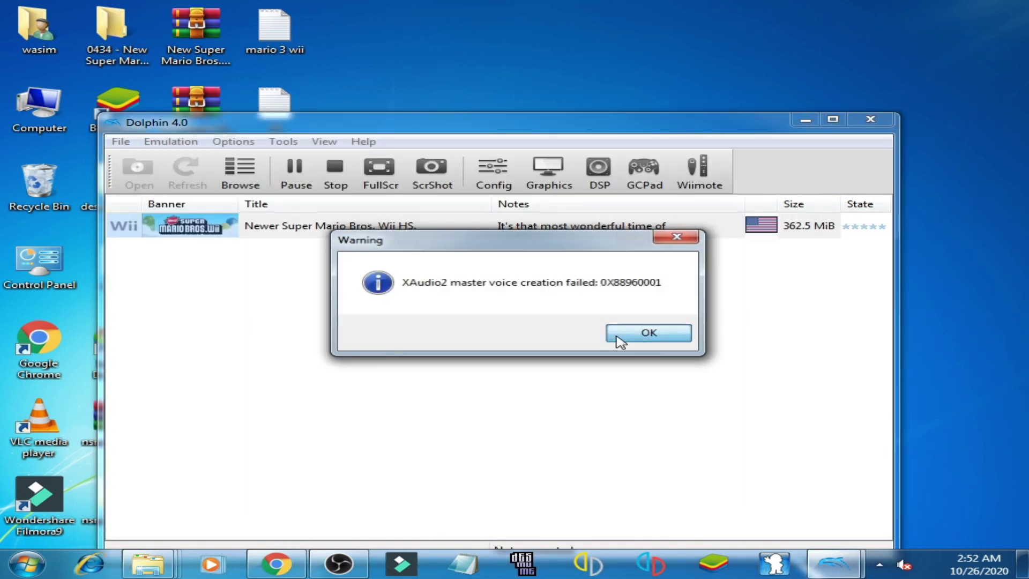
pyautogui.click(620, 333)
pyautogui.click(592, 338)
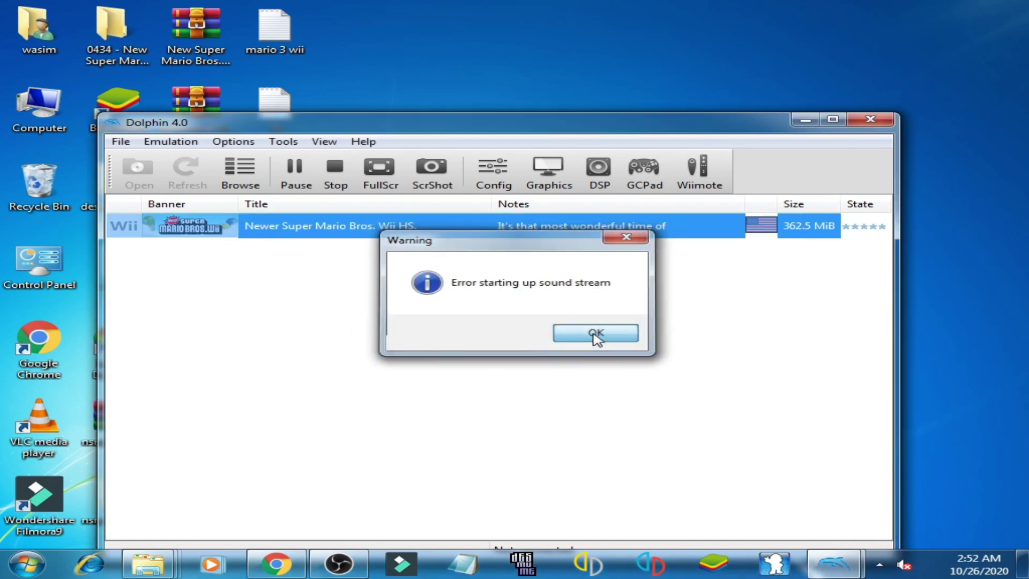
pyautogui.click(594, 336)
# Dismiss the block size, block hash, illegal block number and corrupt ISO hash warnings
pyautogui.click(667, 341)
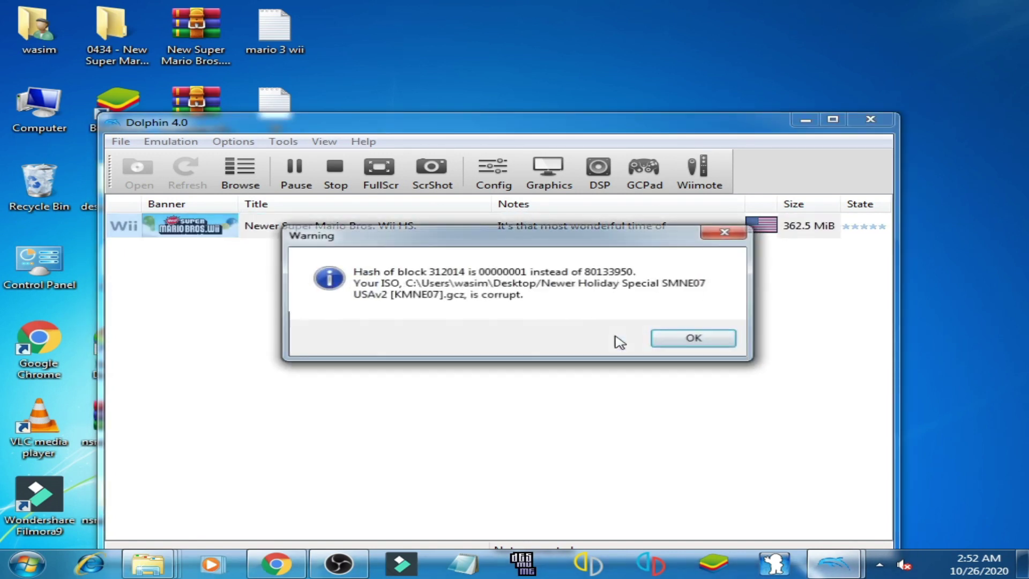
pyautogui.click(665, 333)
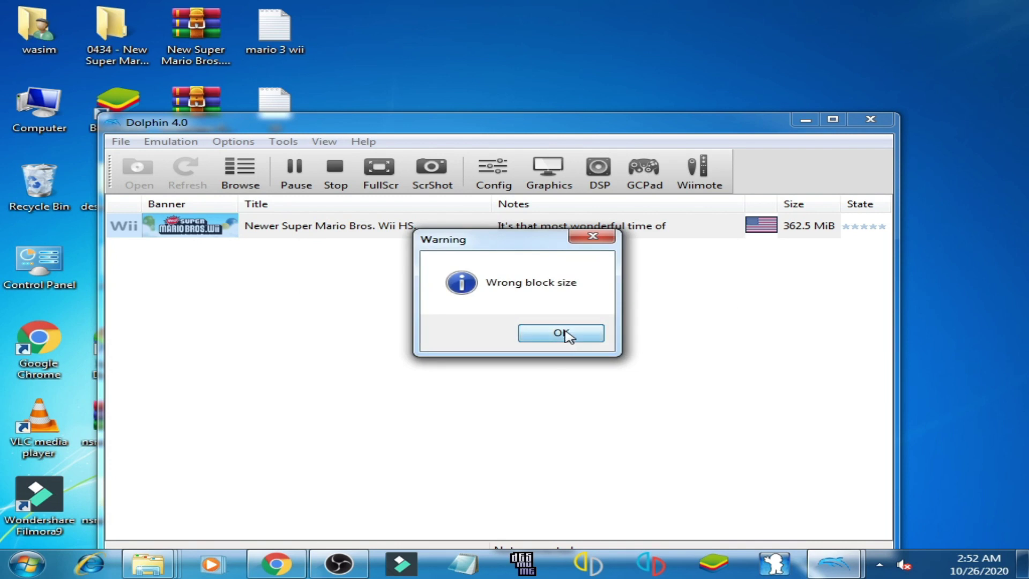
pyautogui.click(568, 342)
pyautogui.click(665, 335)
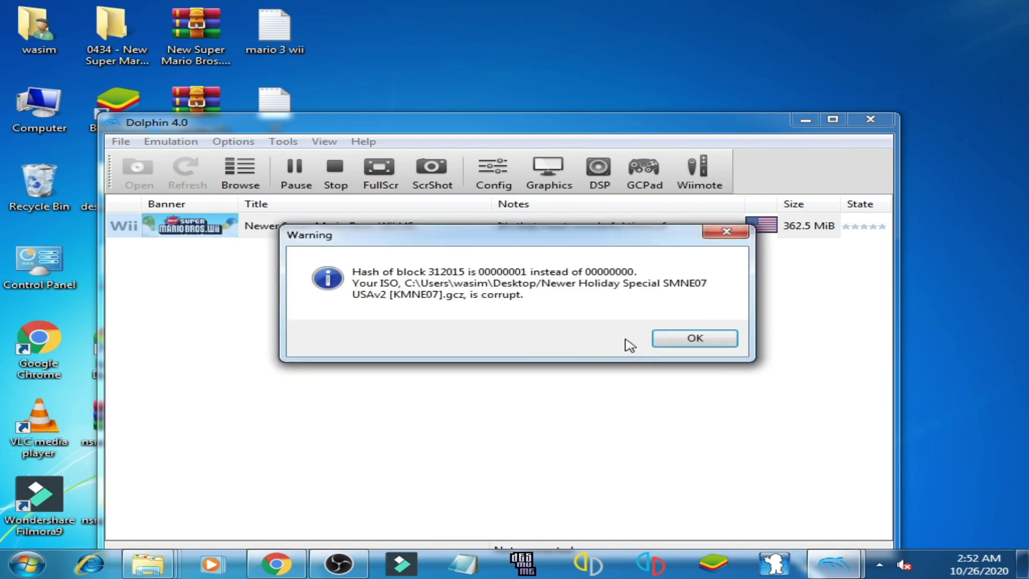
pyautogui.click(678, 339)
pyautogui.click(545, 339)
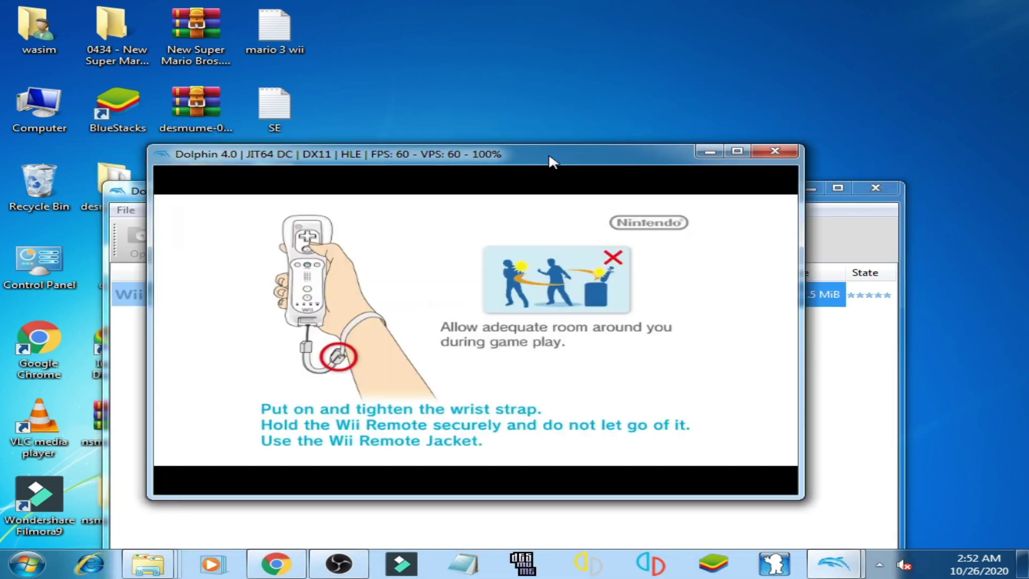
# Advance past the controller and title screens to File Selection, then close the render window
pyautogui.moveTo(552, 159); pyautogui.dragTo(535, 111)
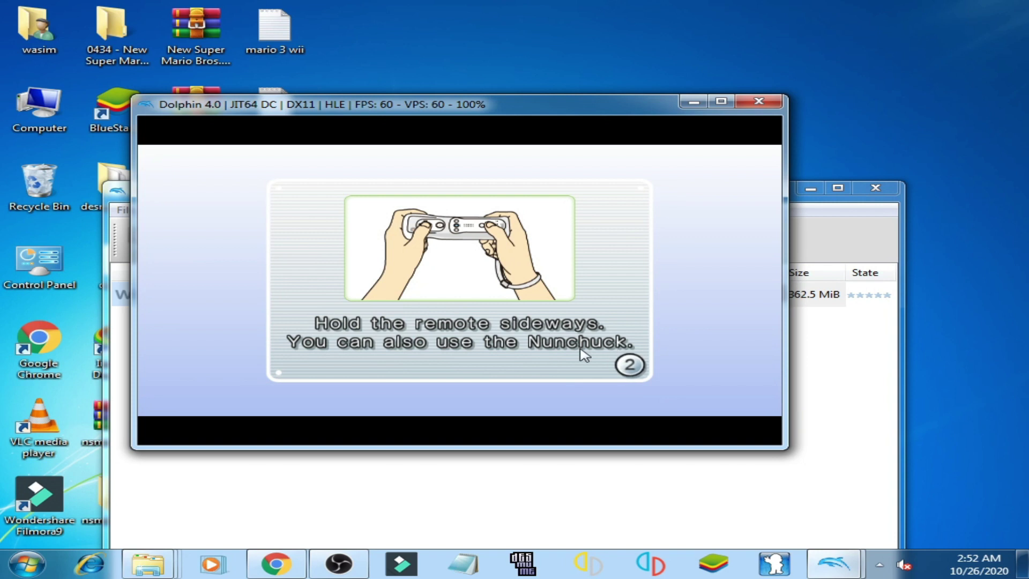
pyautogui.press('2')
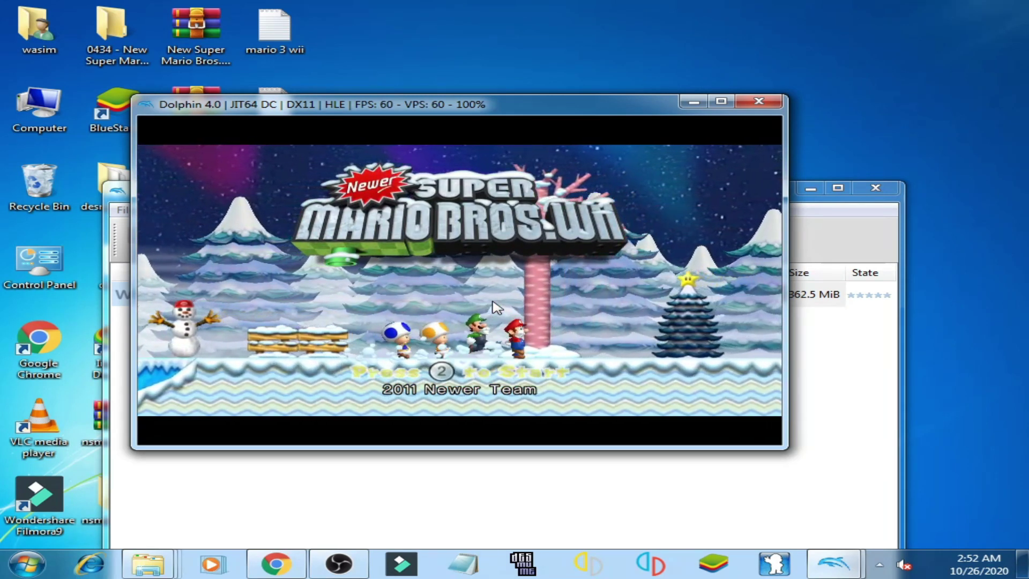
pyautogui.press('2')
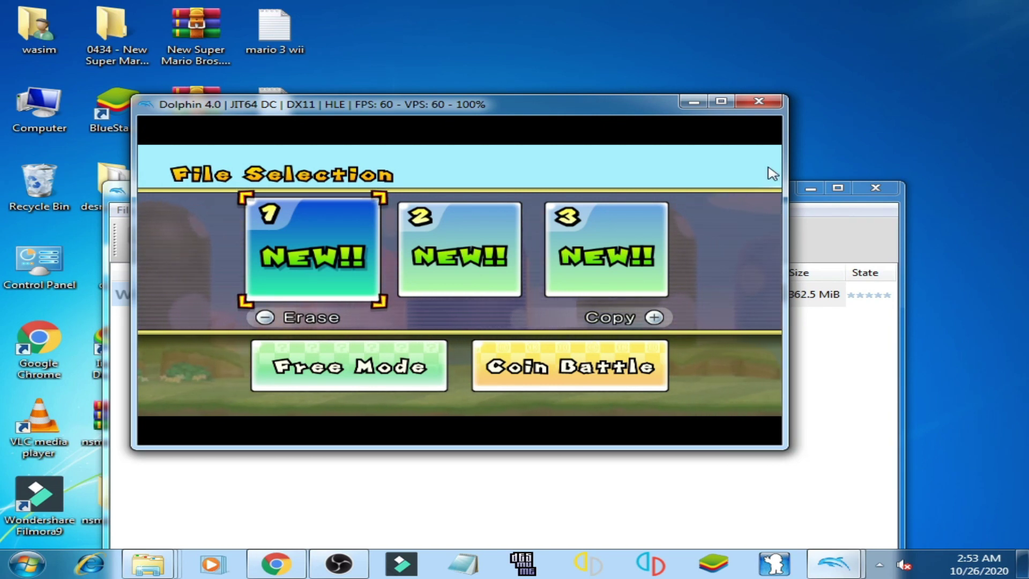
pyautogui.click(759, 105)
# Confirm stopping emulation and view the game's Properties filesystem
pyautogui.click(547, 331)
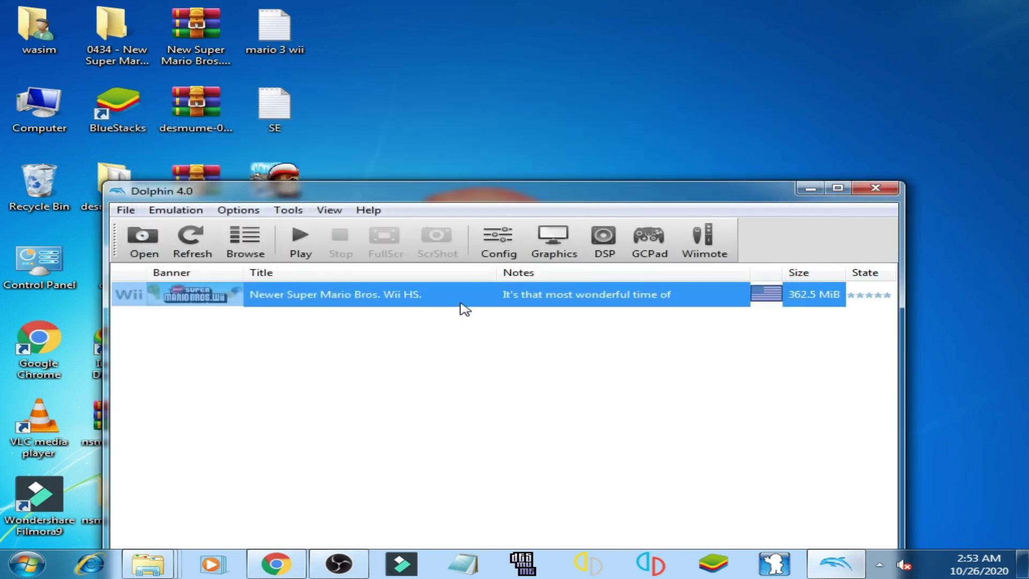
pyautogui.rightClick(480, 297)
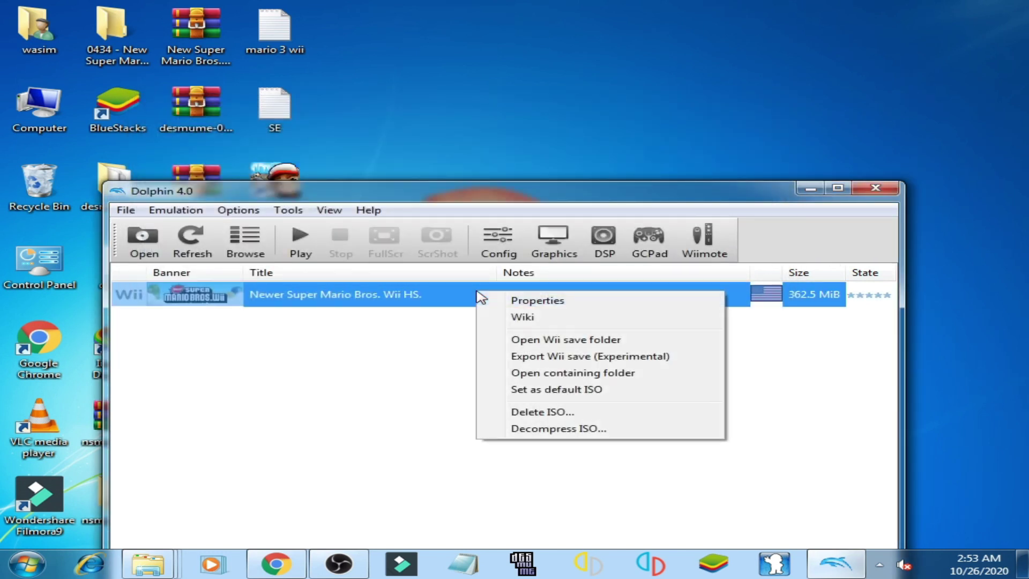
pyautogui.click(553, 309)
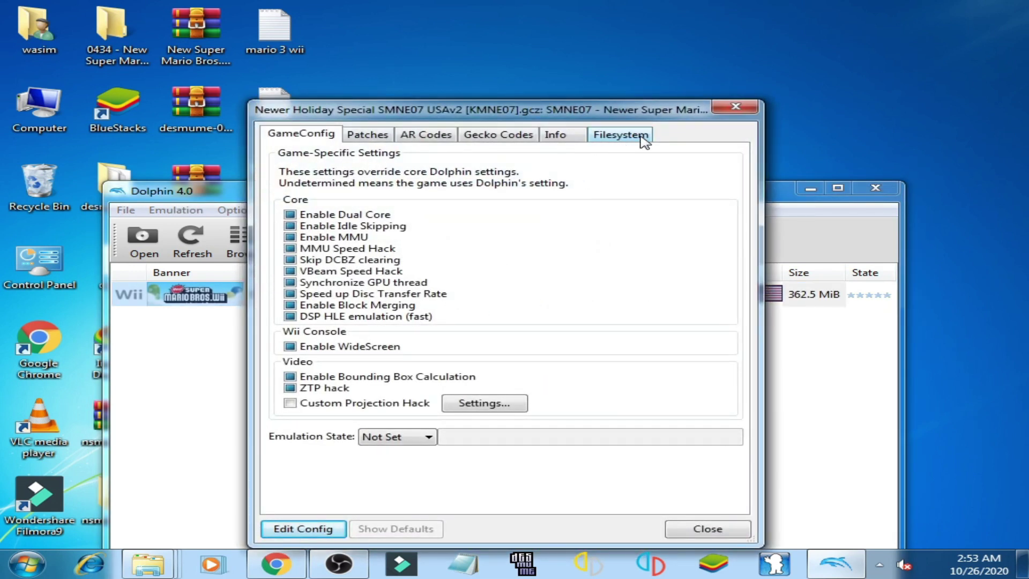
pyautogui.click(644, 141)
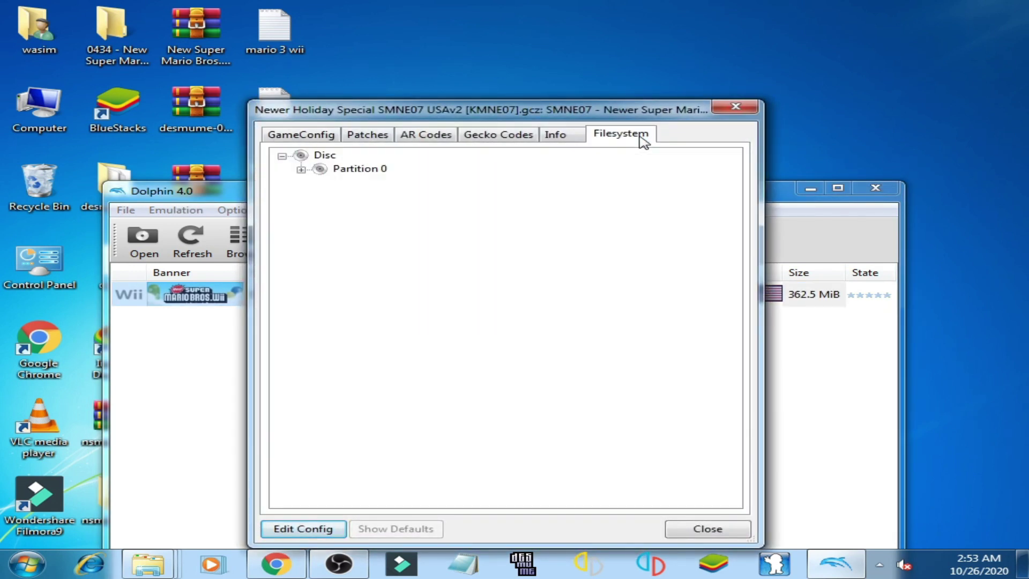
# Check Partition 0 integrity, acknowledge the no-errors result, and close Properties
pyautogui.click(350, 176)
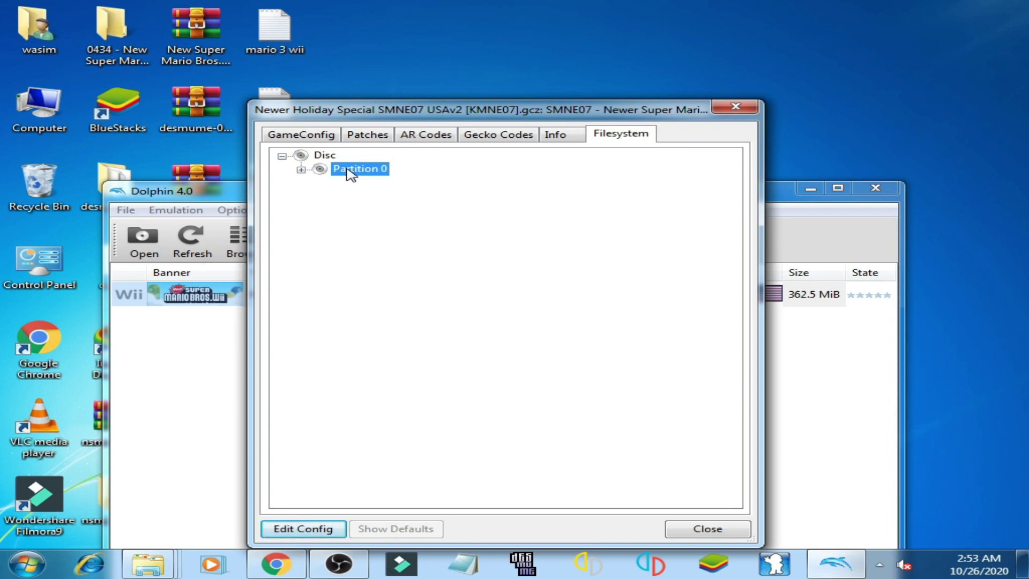
pyautogui.rightClick(351, 175)
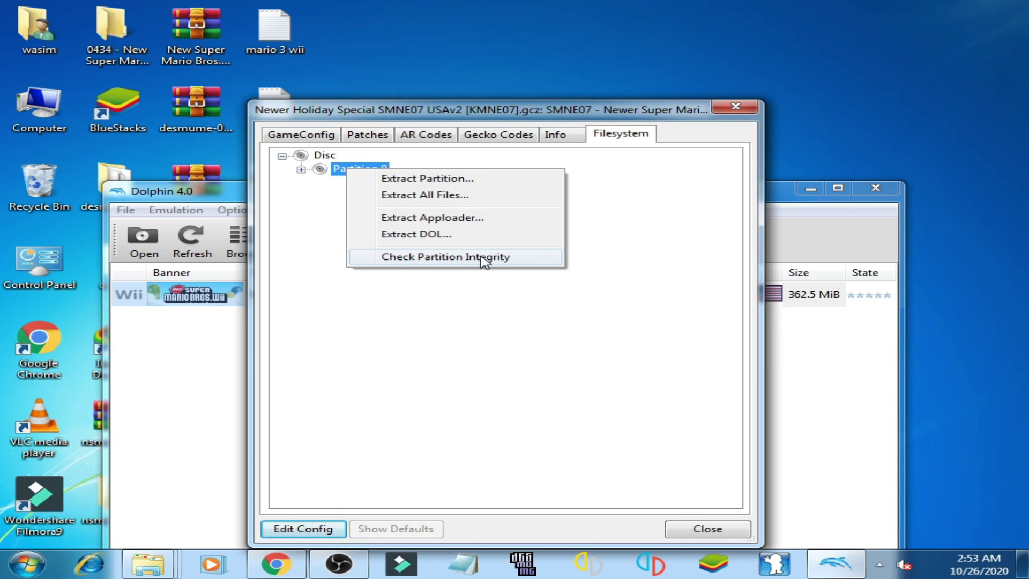
pyautogui.click(447, 263)
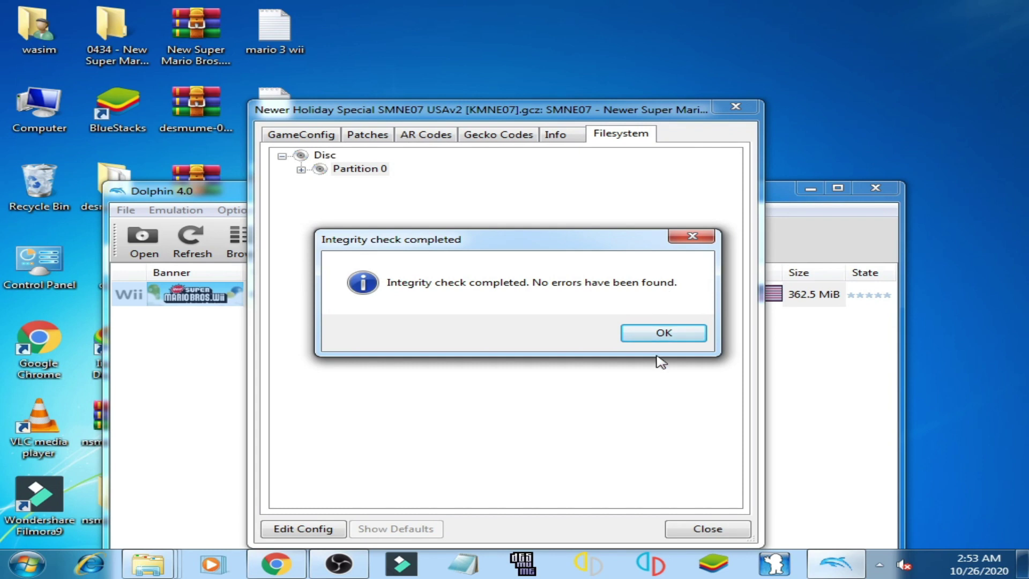
pyautogui.click(671, 335)
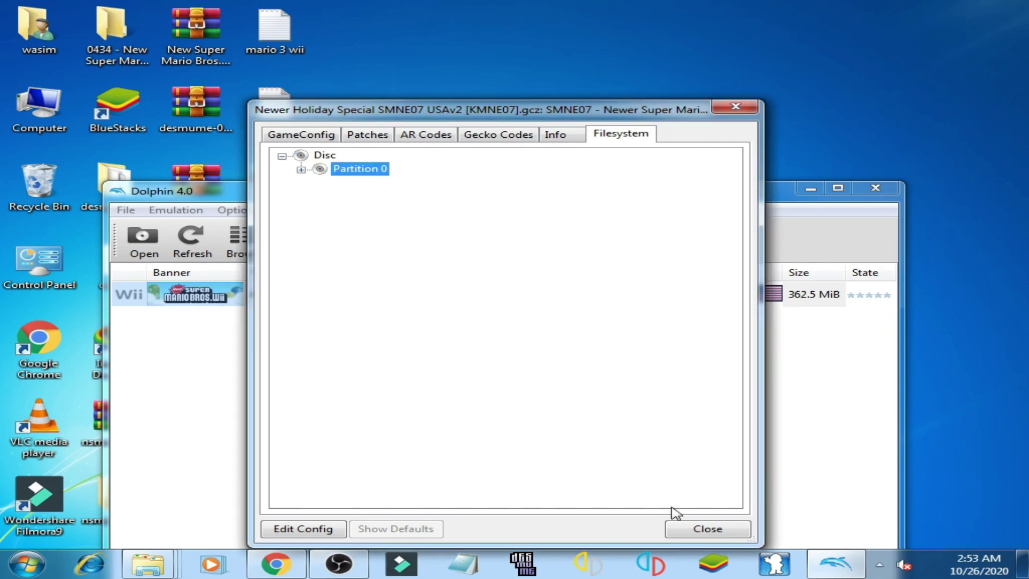
pyautogui.click(696, 534)
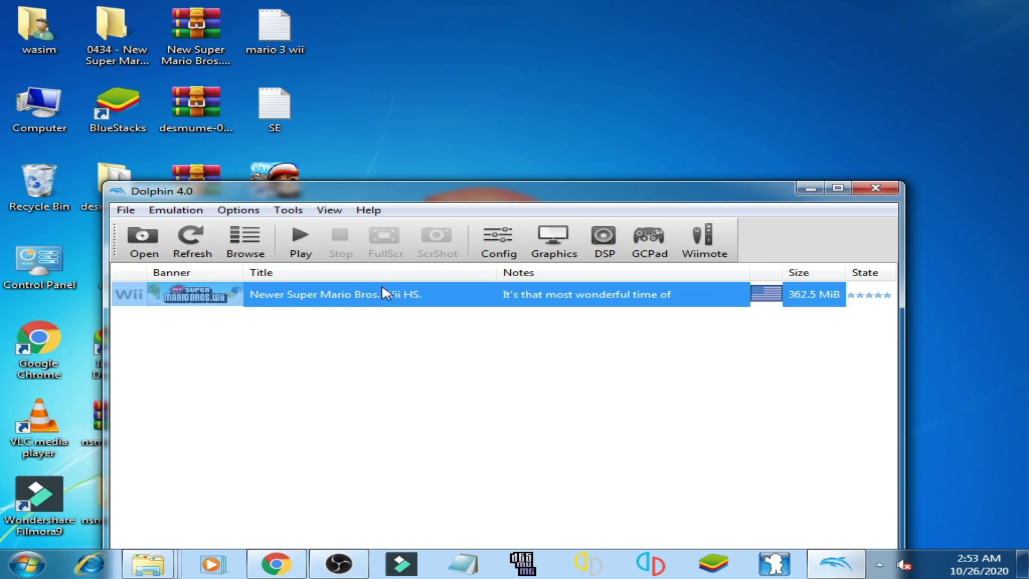
# Launch the game, dismiss the three sound warnings, and close the crashed emulator
pyautogui.doubleClick(383, 294)
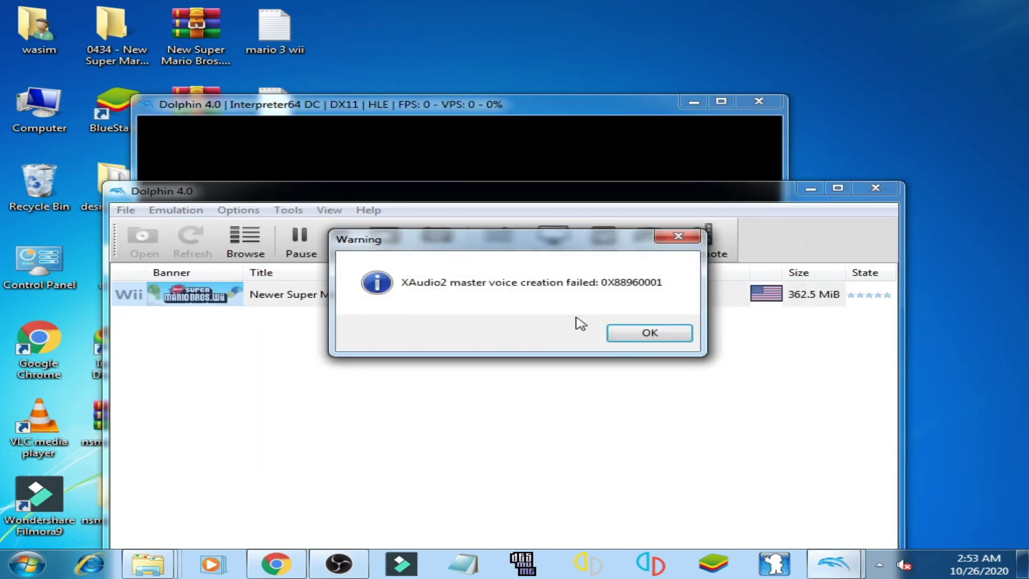
pyautogui.click(649, 333)
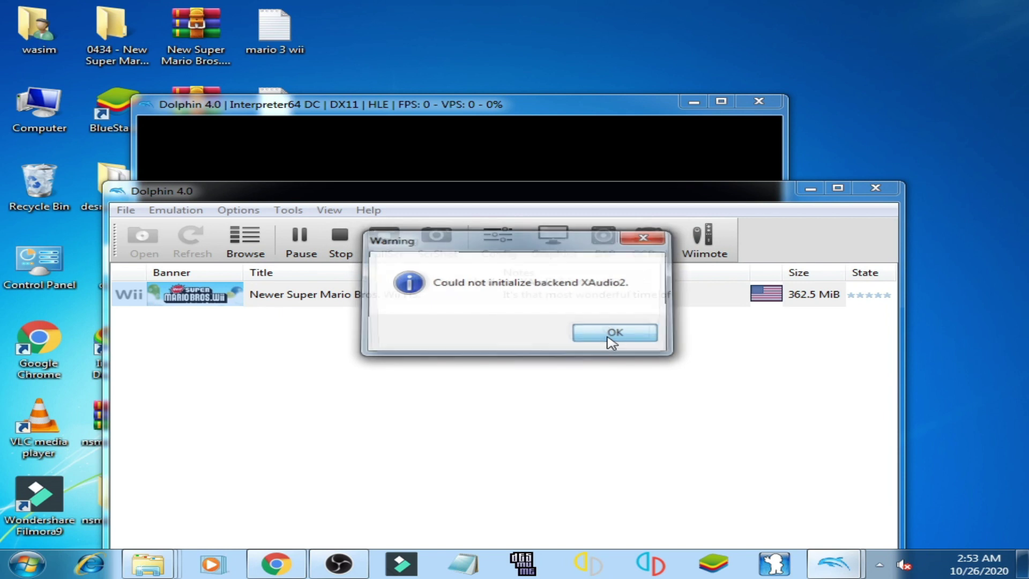
pyautogui.click(616, 338)
pyautogui.click(593, 336)
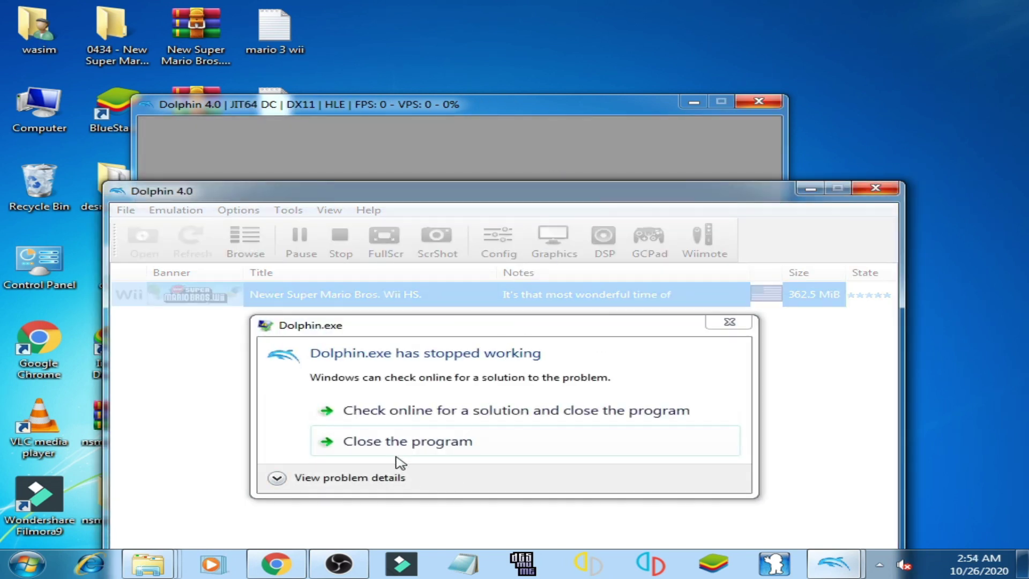
pyautogui.click(413, 441)
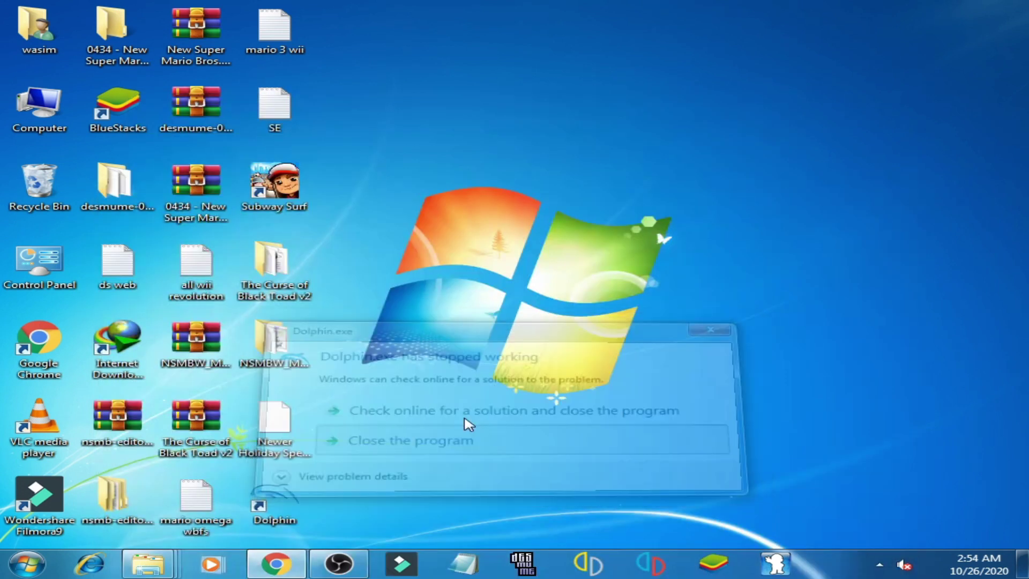
# Relaunch Dolphin, start the game, and dismiss the XAudio2 and sound stream warnings
pyautogui.doubleClick(281, 515)
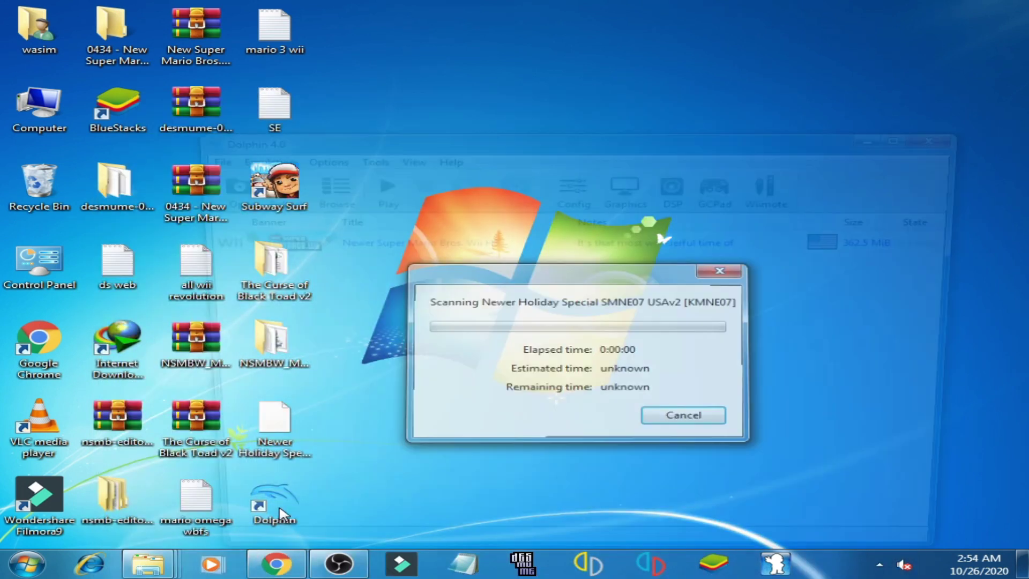
pyautogui.doubleClick(432, 258)
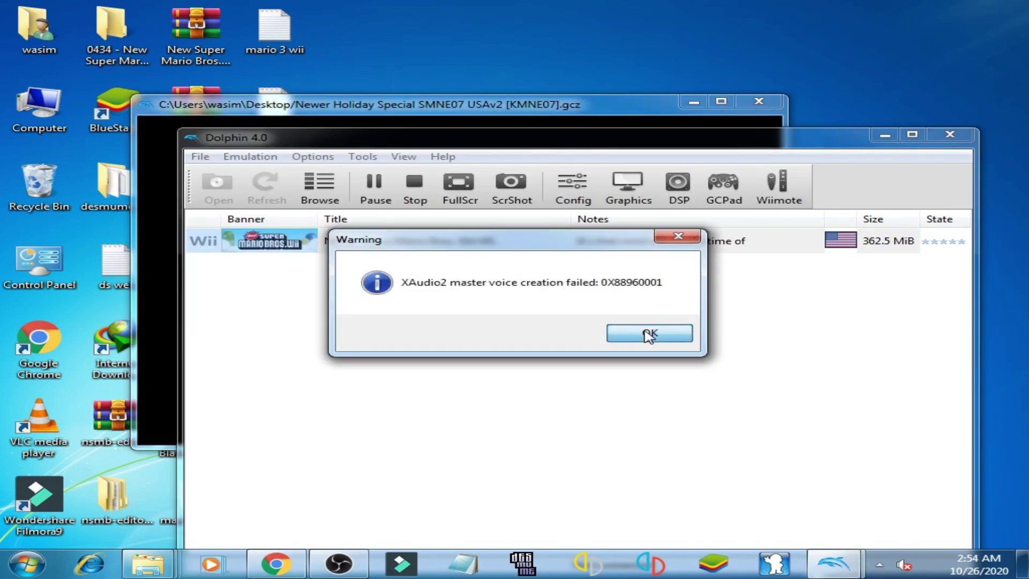
pyautogui.click(644, 336)
pyautogui.click(616, 335)
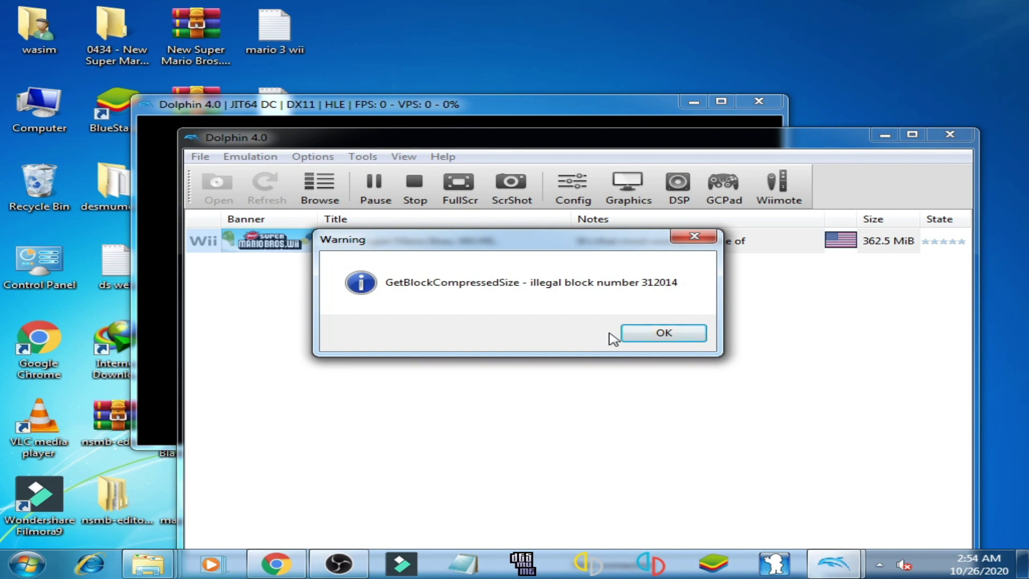
# Dismiss the illegal block, block read, block size and corrupt ISO hash warnings
pyautogui.click(663, 333)
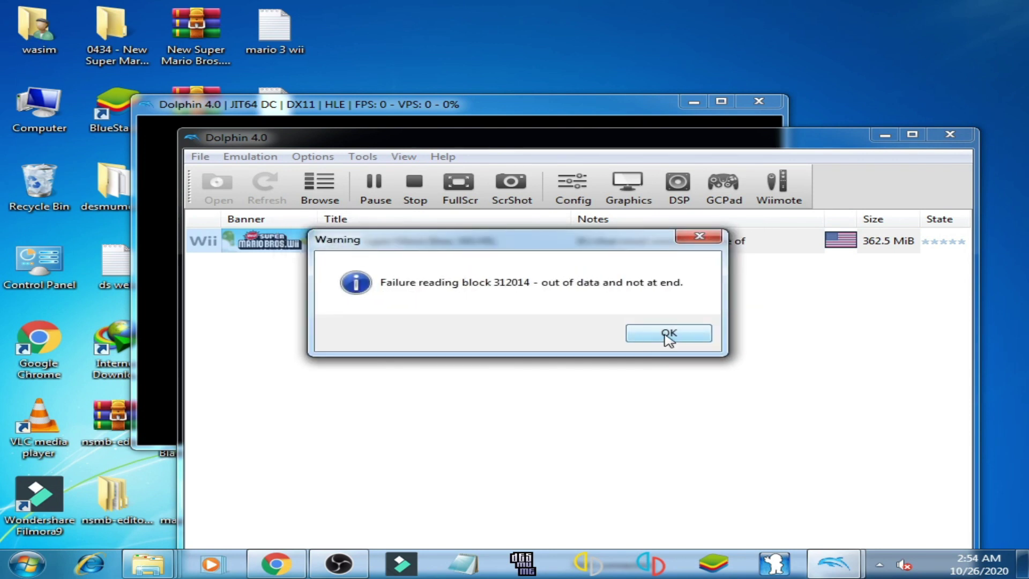
pyautogui.click(669, 336)
pyautogui.click(581, 345)
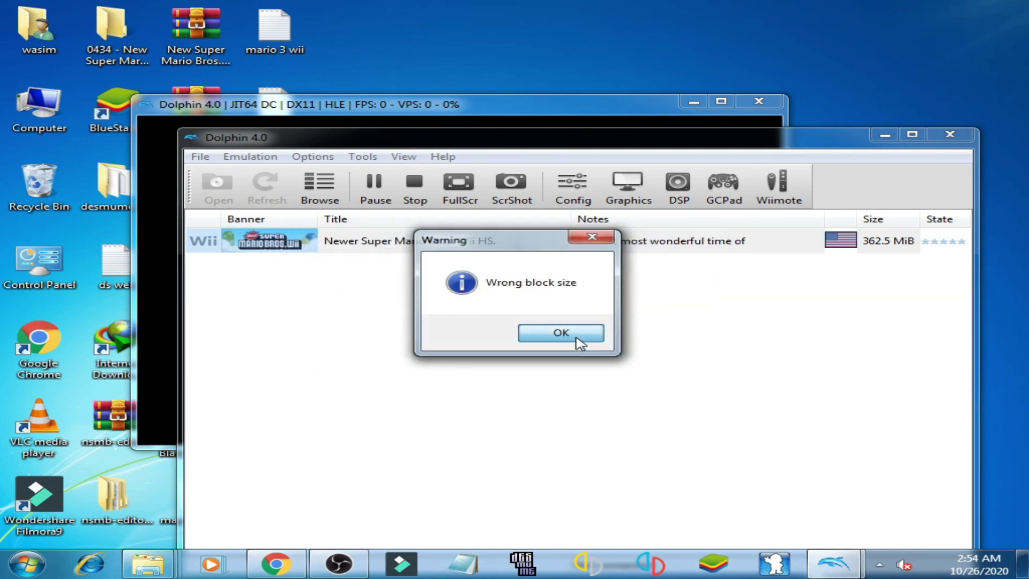
pyautogui.click(648, 339)
pyautogui.click(640, 336)
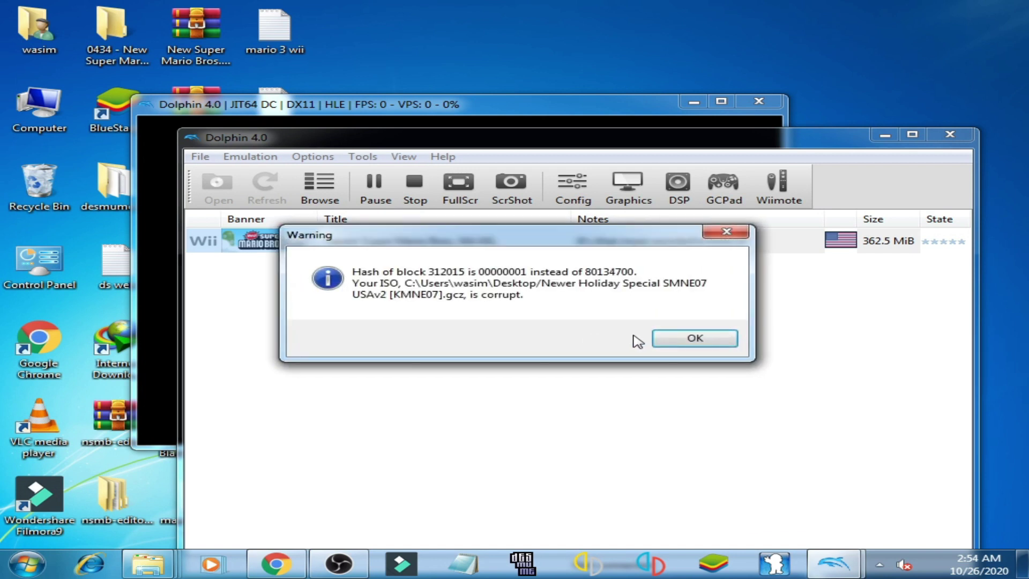
pyautogui.click(690, 340)
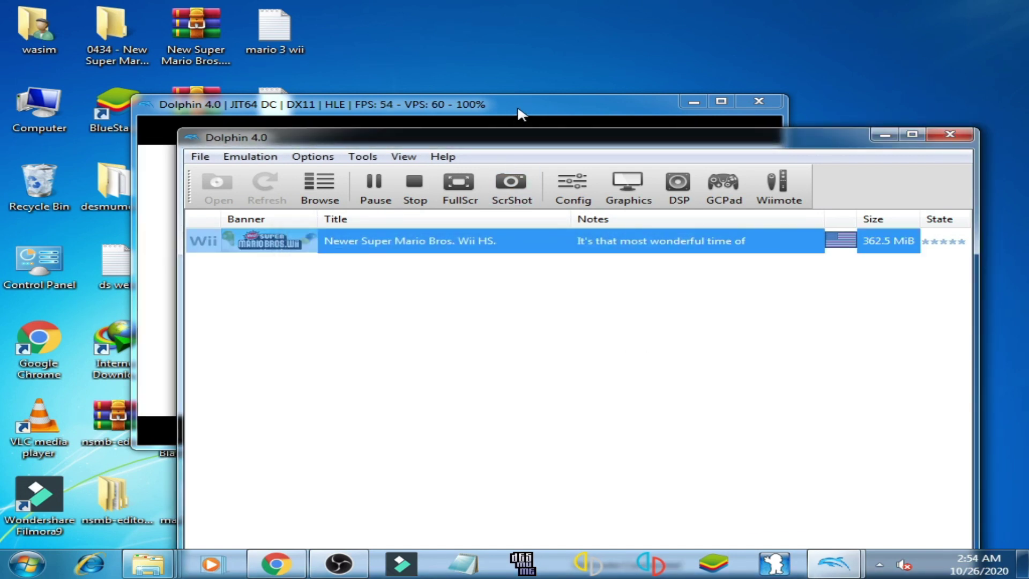
# Raise the game window and advance past the Wii Remote instructions with the 2 button
pyautogui.moveTo(518, 115); pyautogui.dragTo(549, 105)
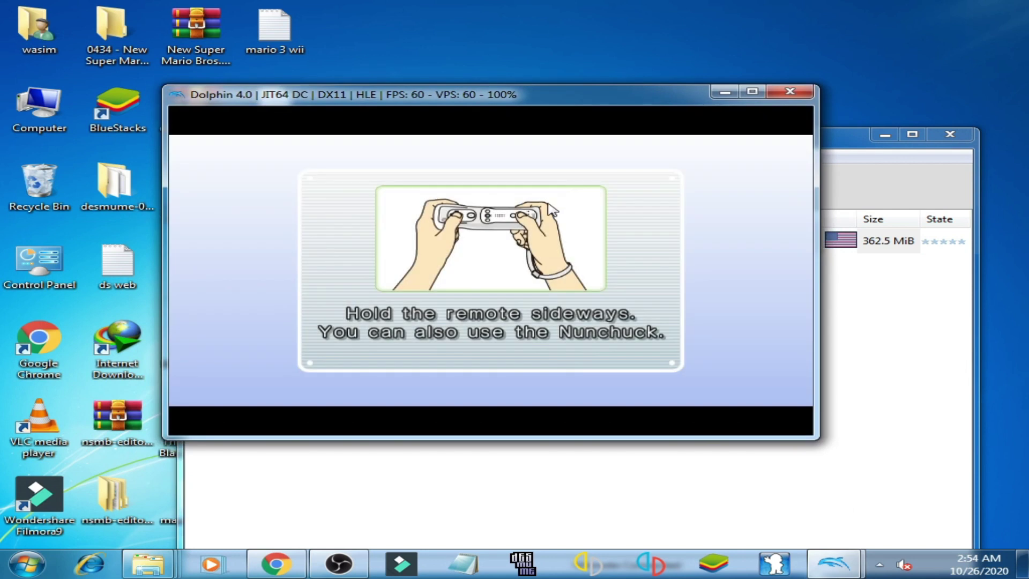
pyautogui.press('2')
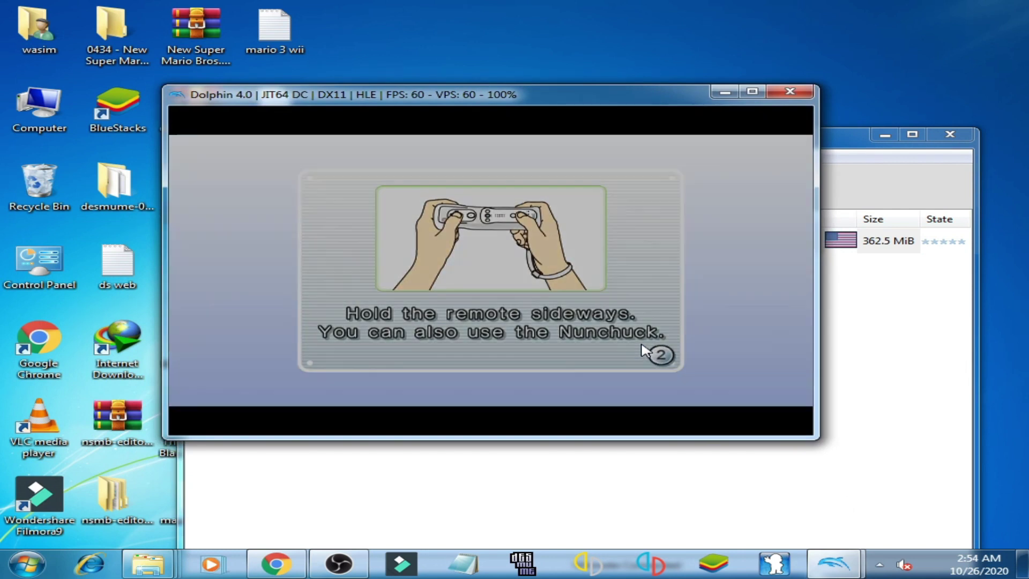